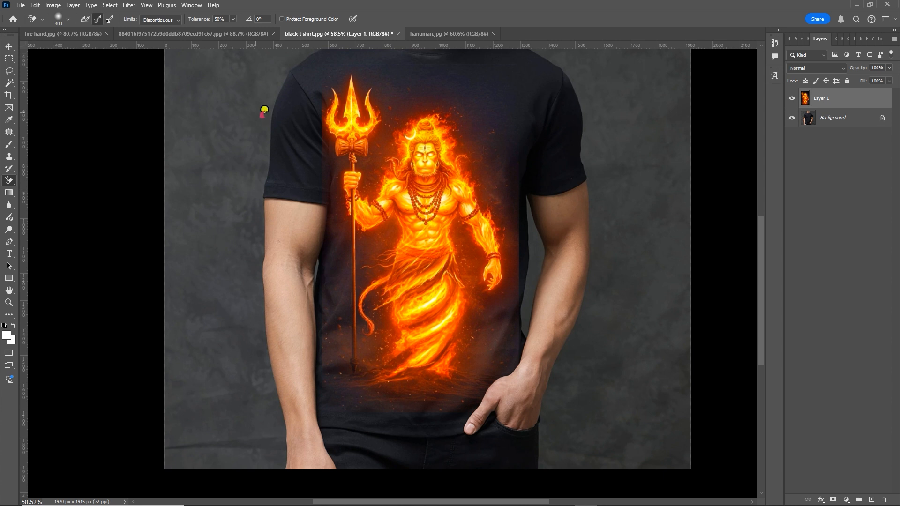
Examine the erased edges around the fiery figure on the T-shirt and undo the background erasing on Layer 1
scroll(498, 187, "up", 2)
key("v")
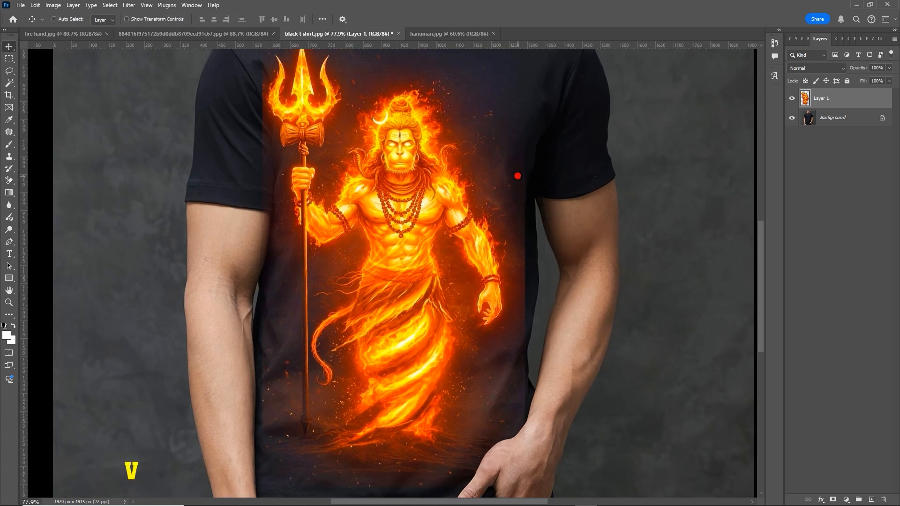
scroll(518, 178, "up", 5)
scroll(518, 180, "down", 4)
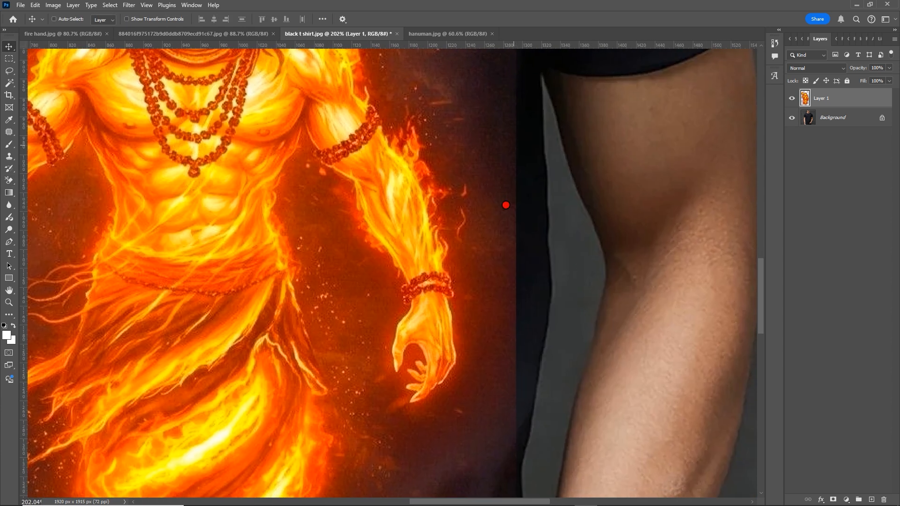
scroll(495, 179, "down", 6)
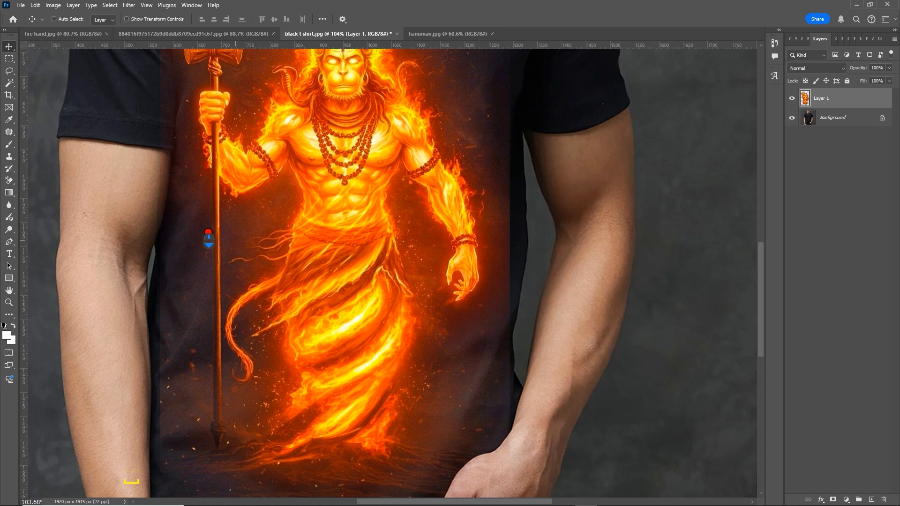
scroll(206, 241, "up", 3)
scroll(298, 244, "up", 2)
scroll(484, 245, "down", 5)
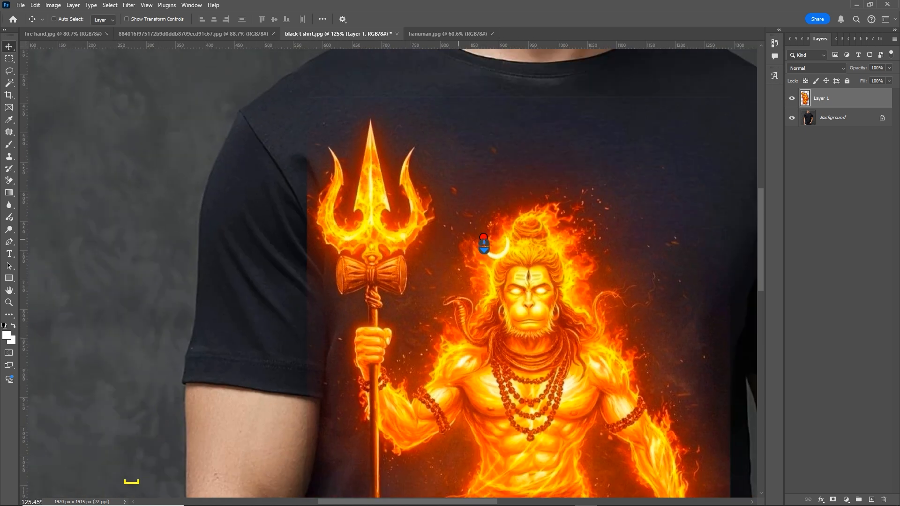
scroll(436, 136, "down", 2)
key("ctrl+z")
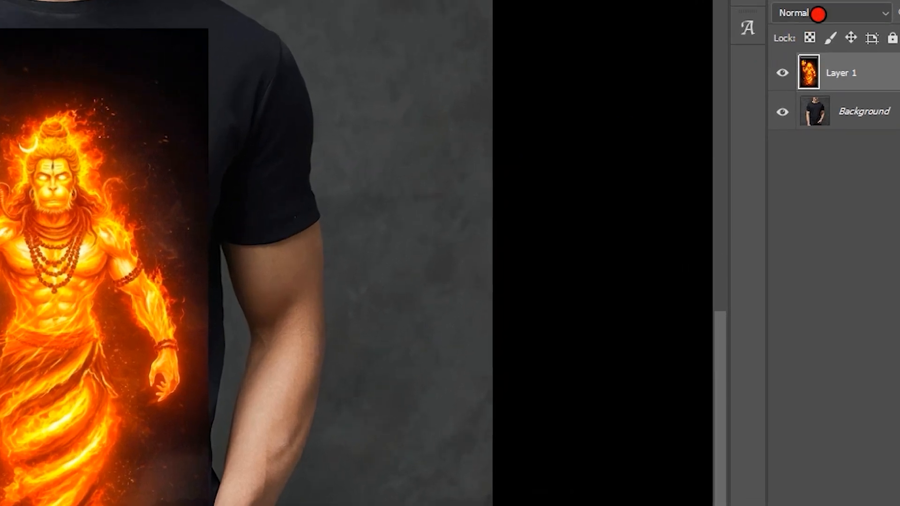
Try the Lighter Color blend mode on Layer 1, check the artwork's edges against the shirt, and undo the blend change
left_click(817, 15)
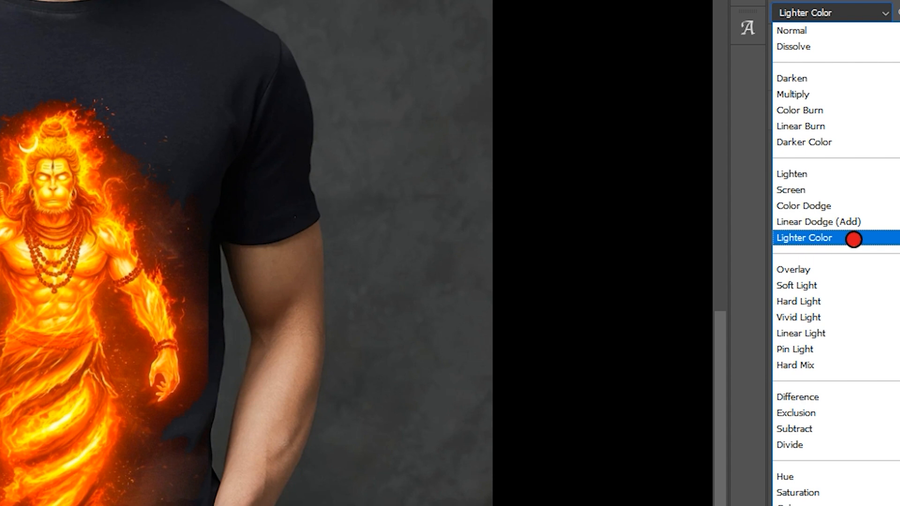
left_click(850, 239)
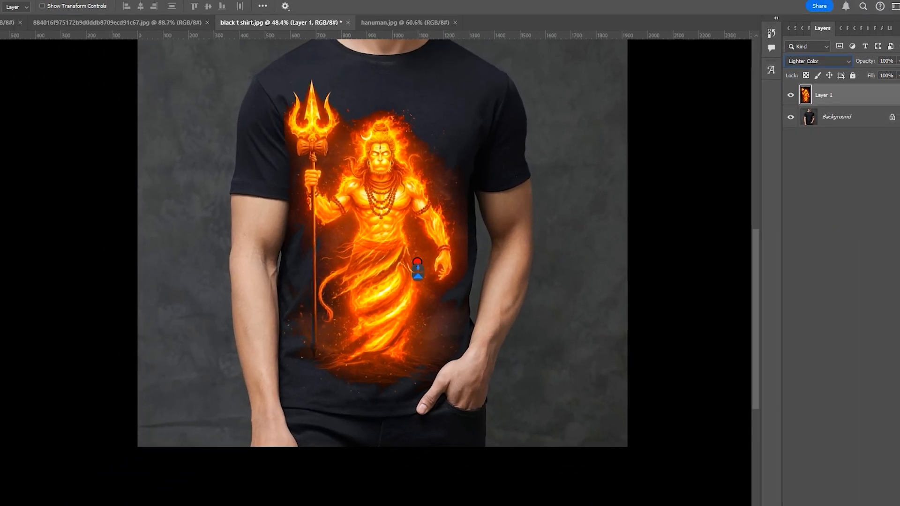
scroll(513, 227, "up", 6)
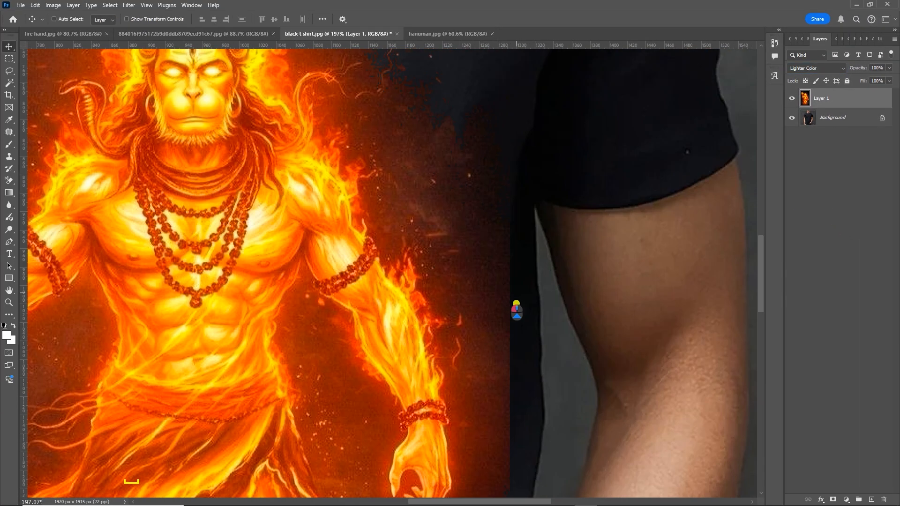
scroll(516, 293, "down", 10)
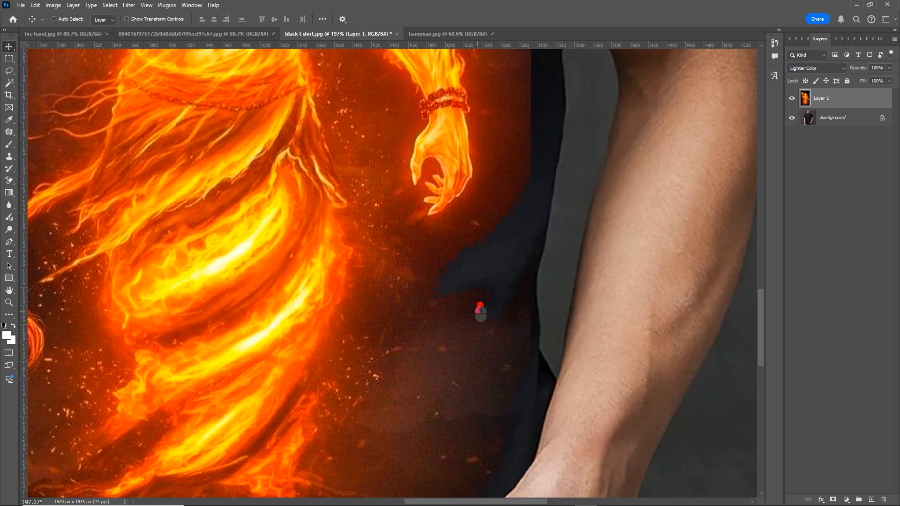
scroll(422, 324, "down", 5)
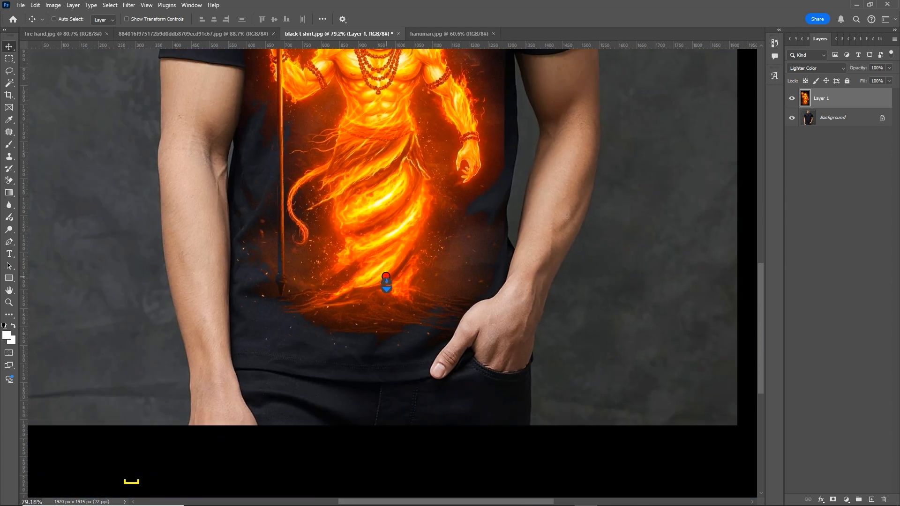
scroll(385, 274, "down", 2)
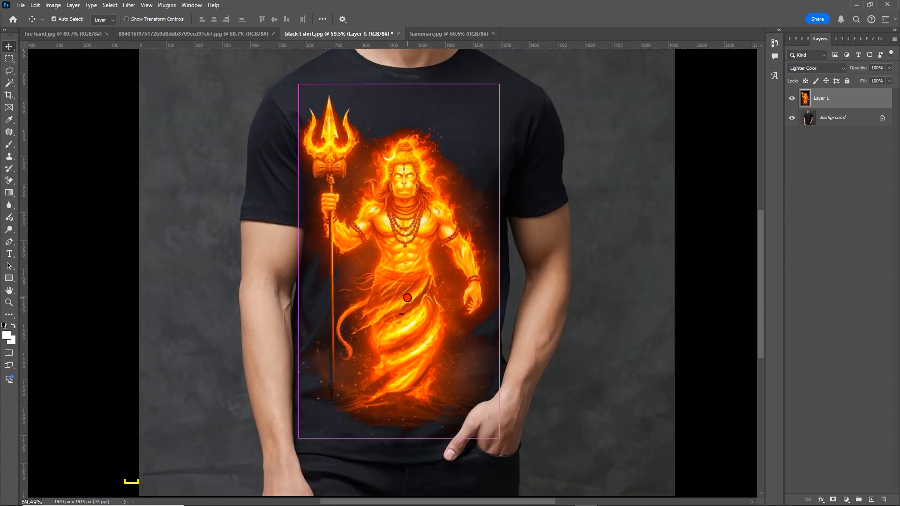
key("ctrl+z")
Duplicate Layer 1 and convert the copy to a Smart Object
key("space")
left_click_drag(414, 294, 449, 286)
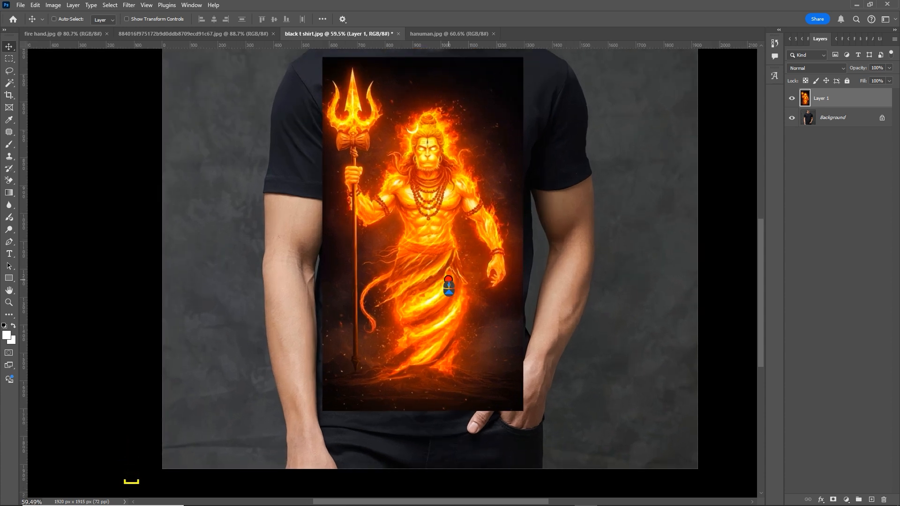
left_click_drag(453, 244, 471, 265)
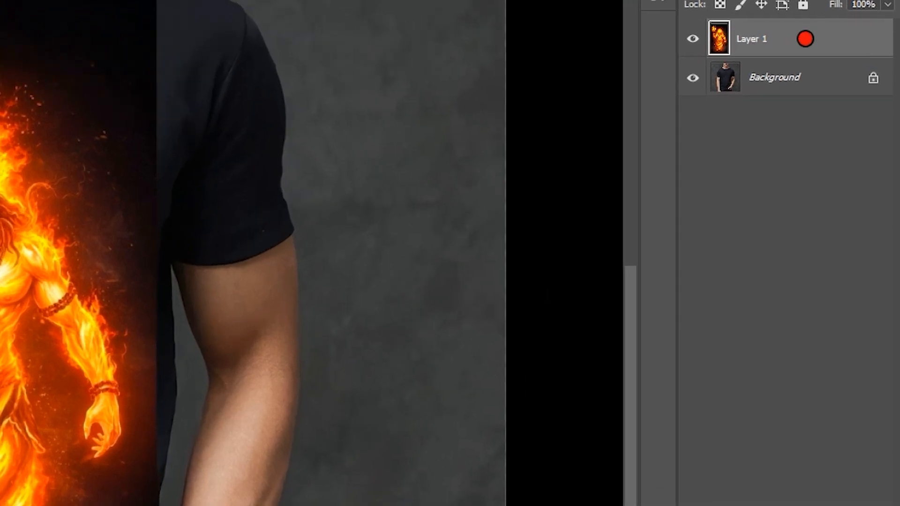
key("ctrl+j")
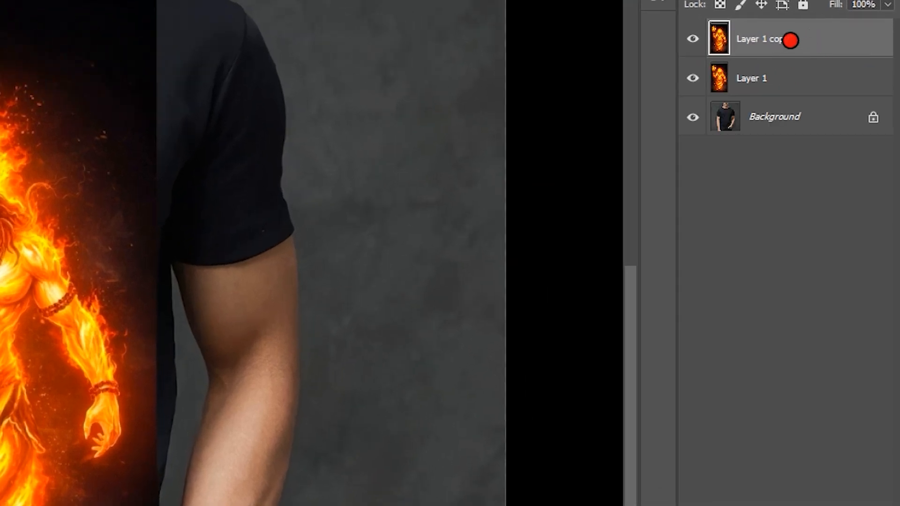
right_click(790, 41)
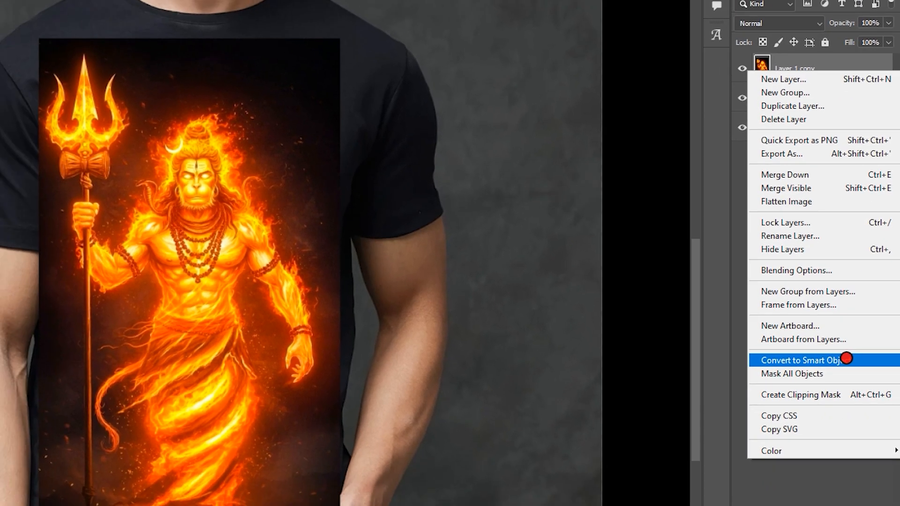
left_click(778, 428)
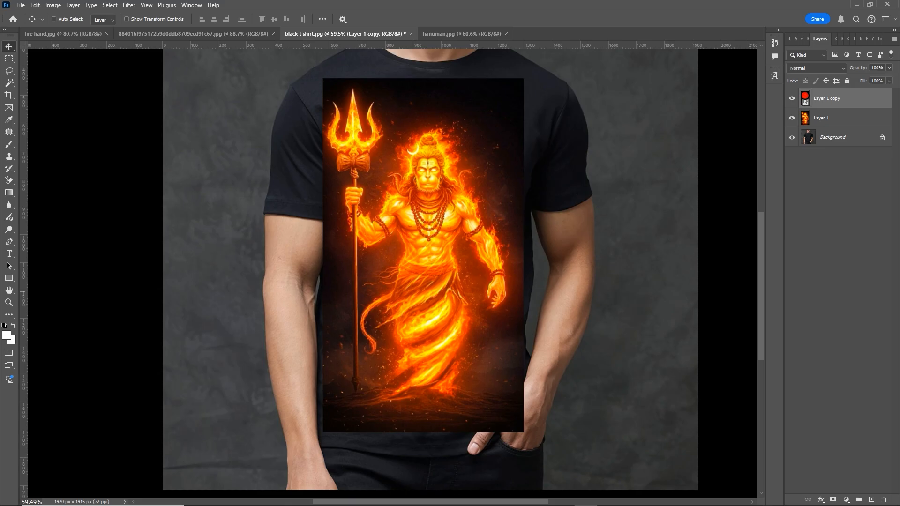
Open the contents of the Layer 1 copy Smart Object and convert that document to Grayscale mode
double_click(789, 93)
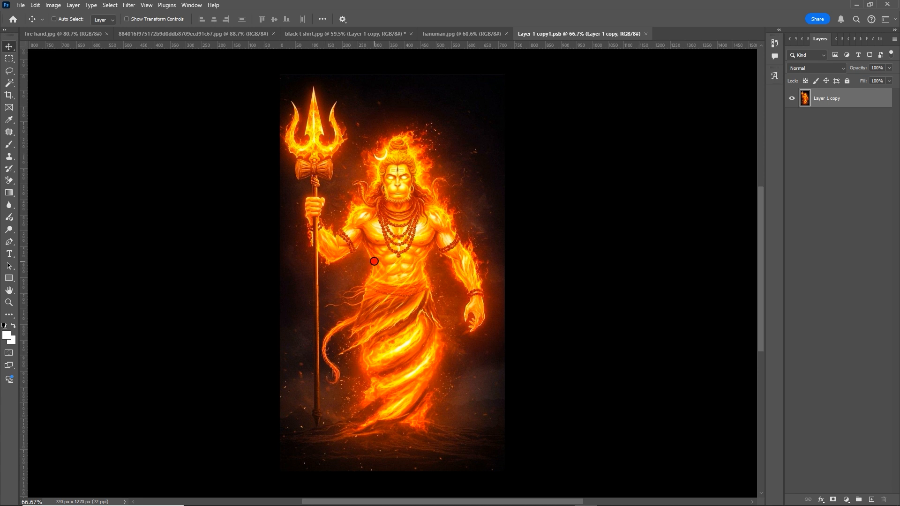
left_click_drag(404, 243, 434, 234)
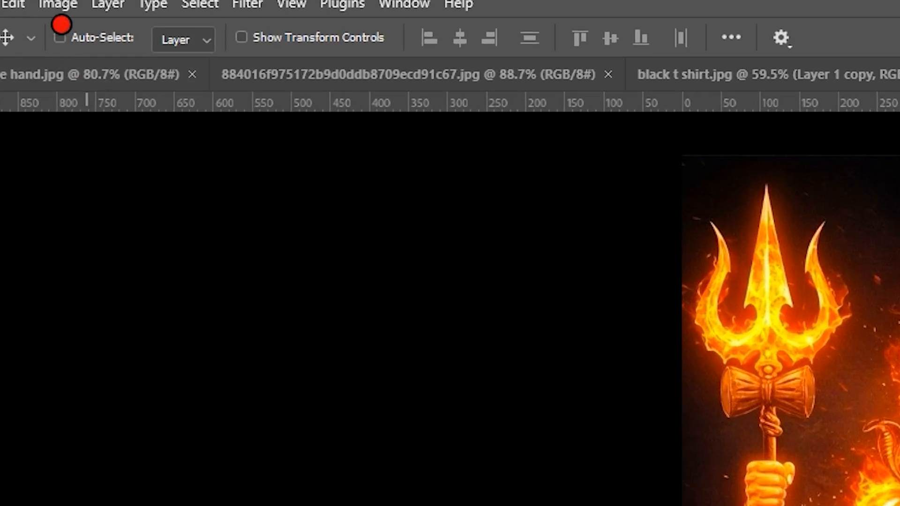
left_click(53, 5)
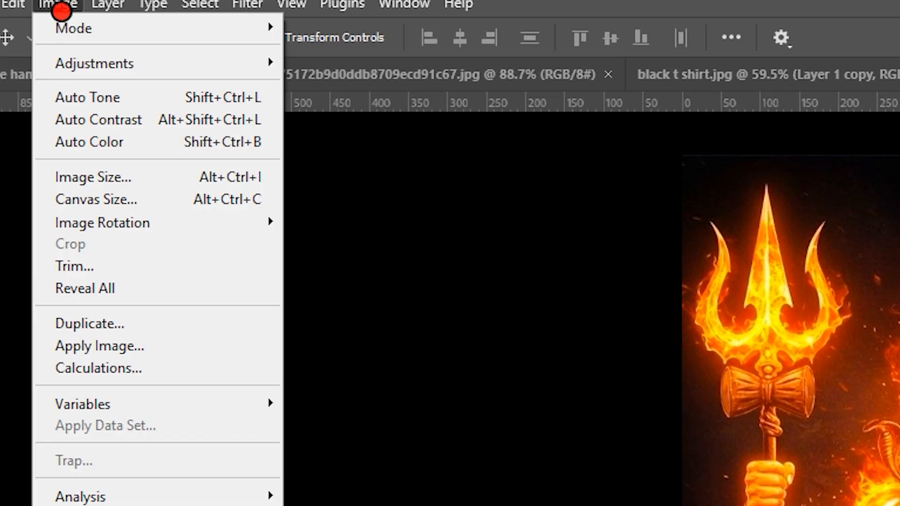
mouse_move(121, 26)
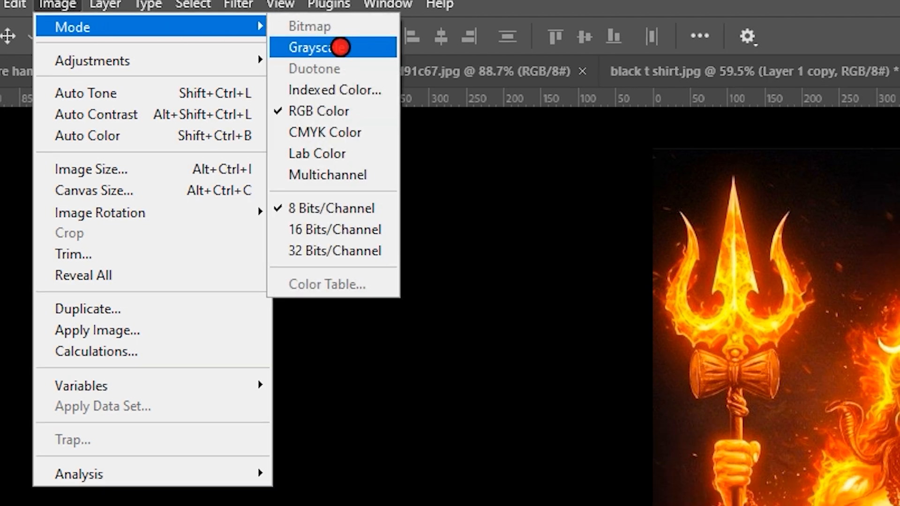
left_click(338, 52)
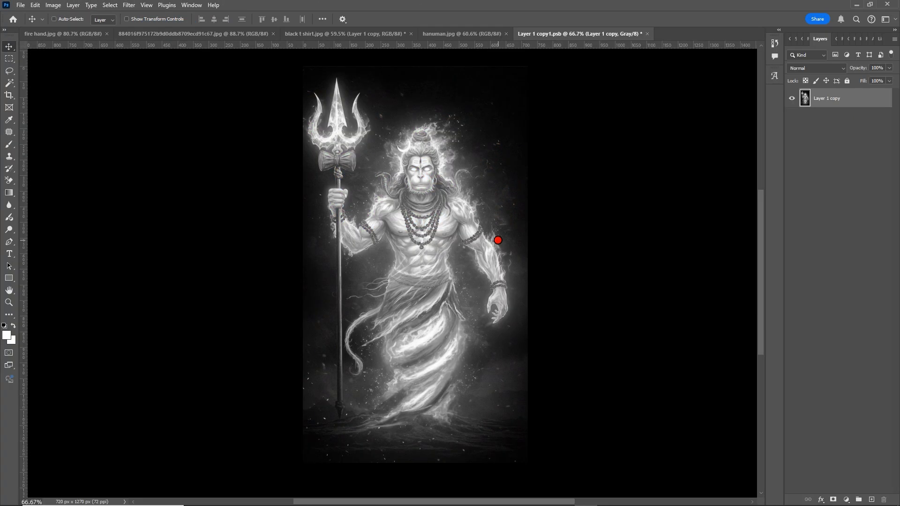
Open the Levels adjustment for the grayscale figure, keeping the Gray channel and the Default preset
scroll(445, 224, "up", 1)
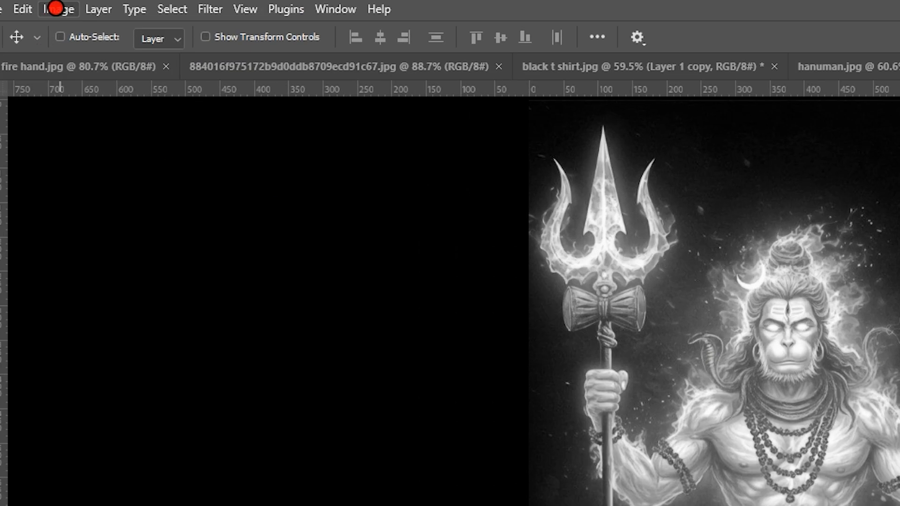
left_click(53, 5)
mouse_move(161, 56)
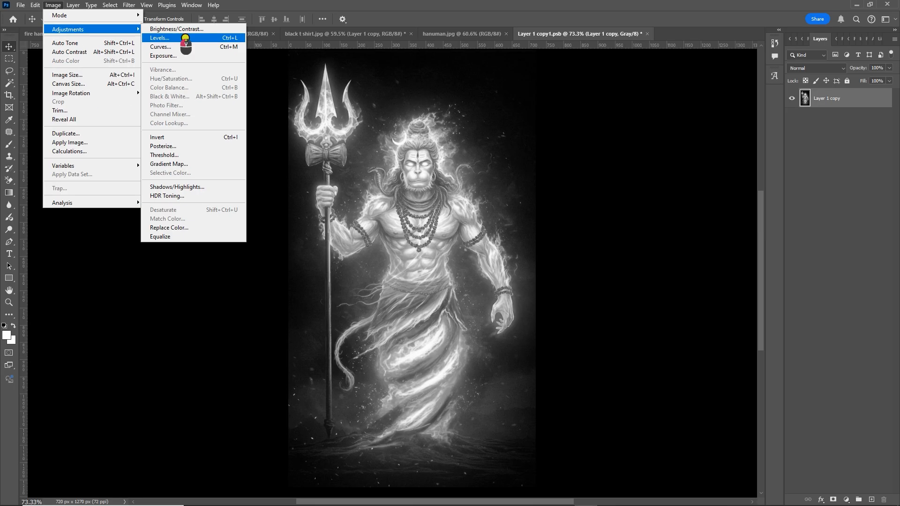
left_click(228, 49)
left_click_drag(611, 184, 532, 187)
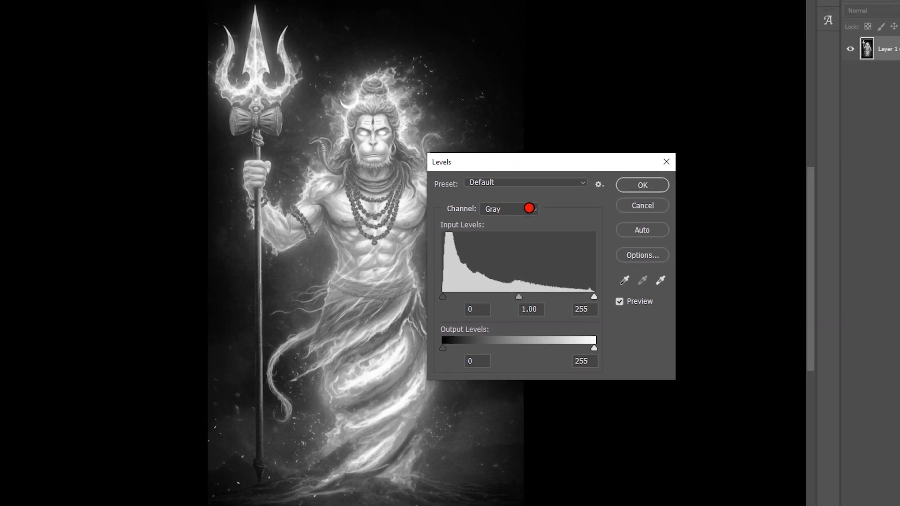
left_click(539, 214)
left_click(539, 213)
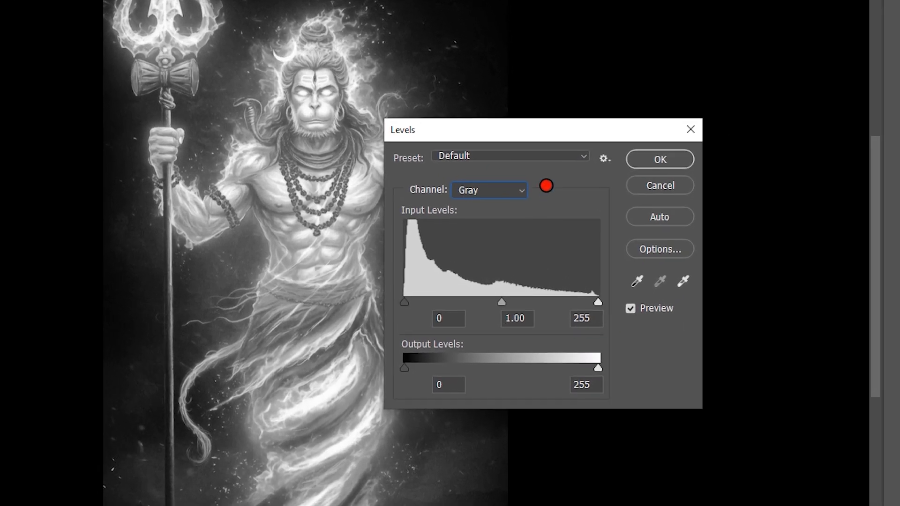
left_click(550, 164)
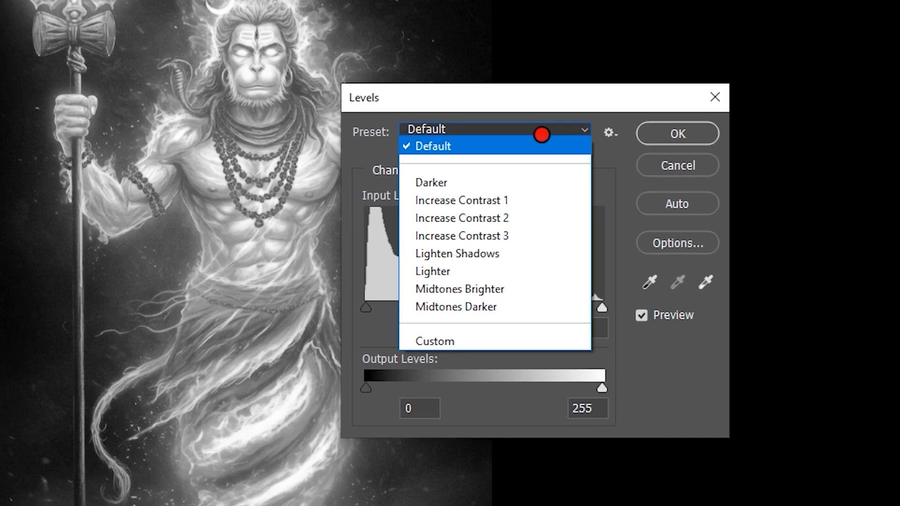
left_click(479, 147)
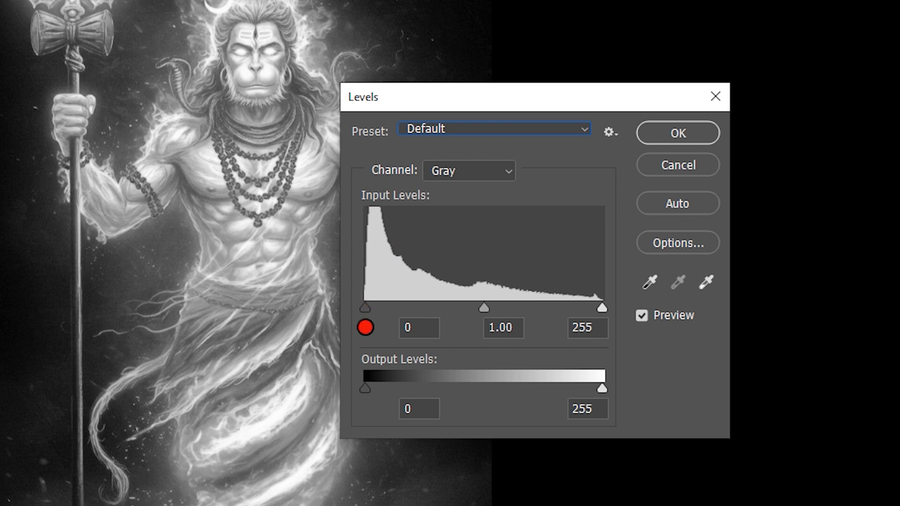
Set the input levels to 27 for shadows, 0.21 for midtones and 126 for highlights, and apply the adjustment
left_click_drag(363, 308, 394, 312)
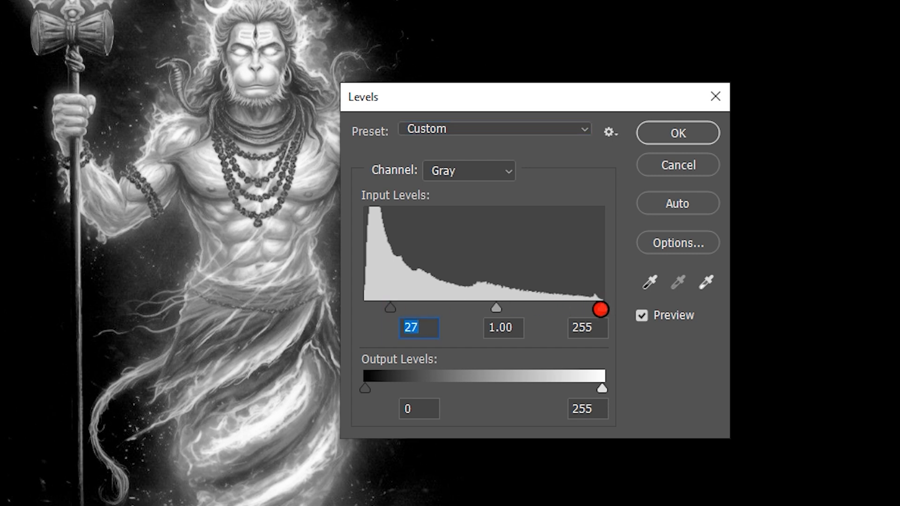
left_click_drag(601, 309, 482, 307)
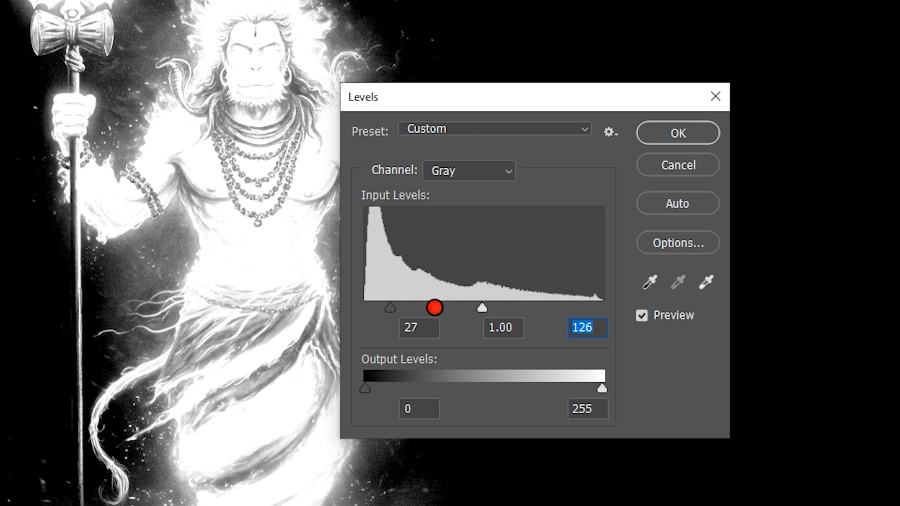
left_click_drag(435, 307, 468, 319)
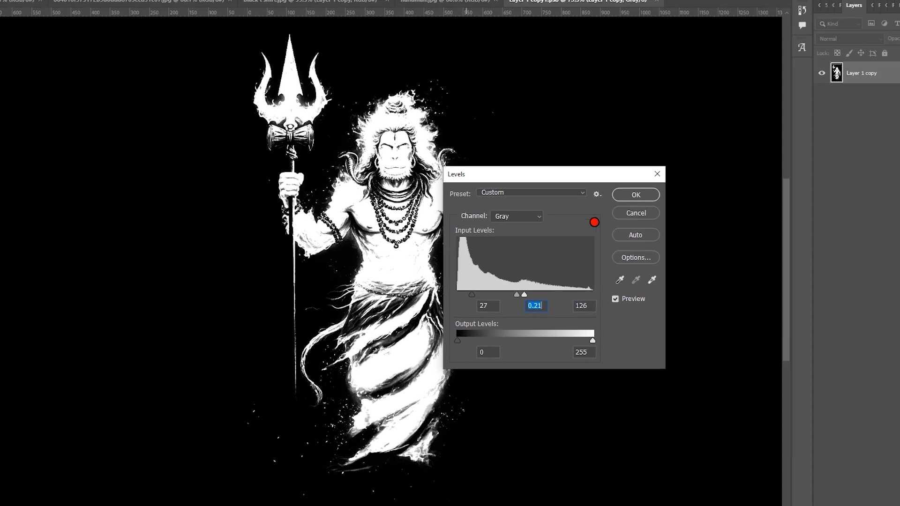
left_click(651, 172)
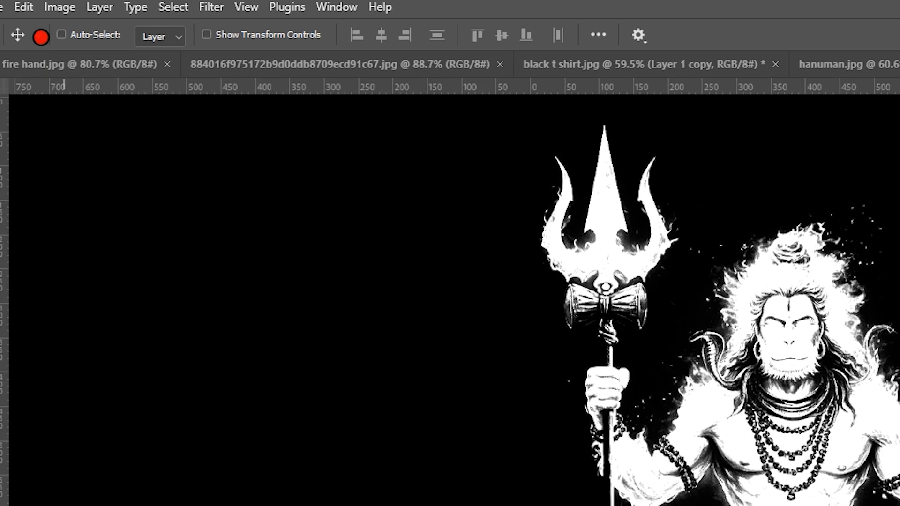
Convert the grayscale figure to Bitmap mode with flattened layers, 72 pixels/inch output and the Halftone Screen method
left_click(52, 5)
mouse_move(59, 16)
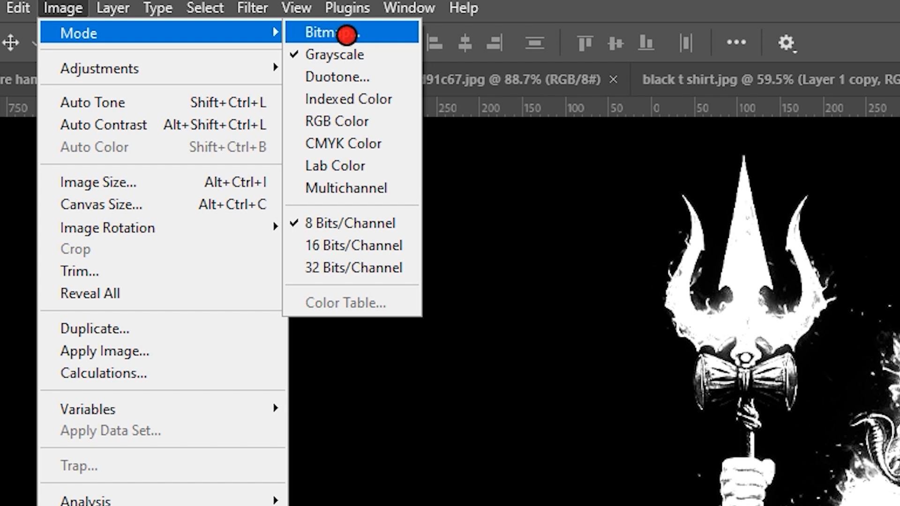
left_click(380, 29)
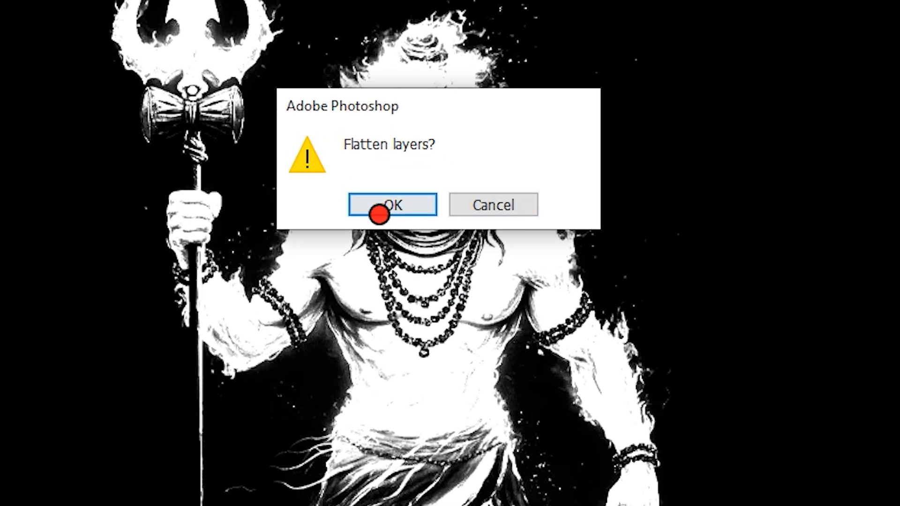
left_click(396, 204)
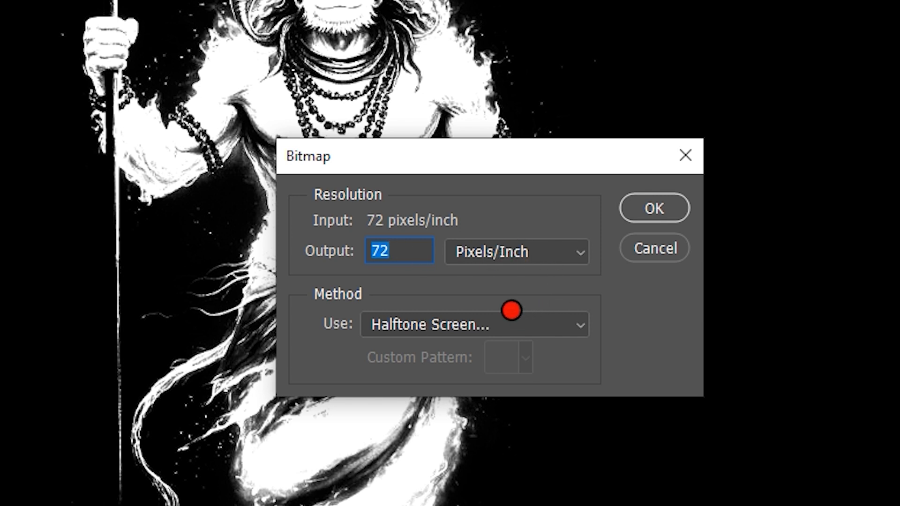
left_click(547, 325)
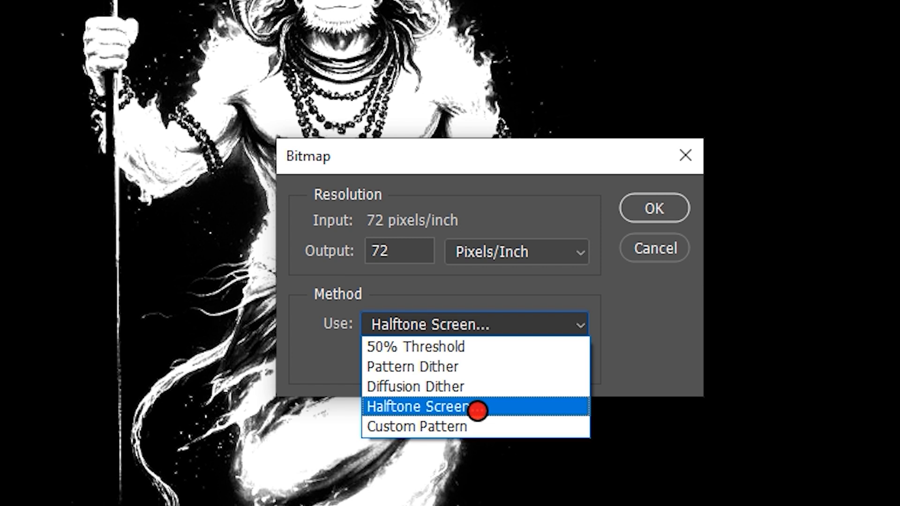
left_click(492, 406)
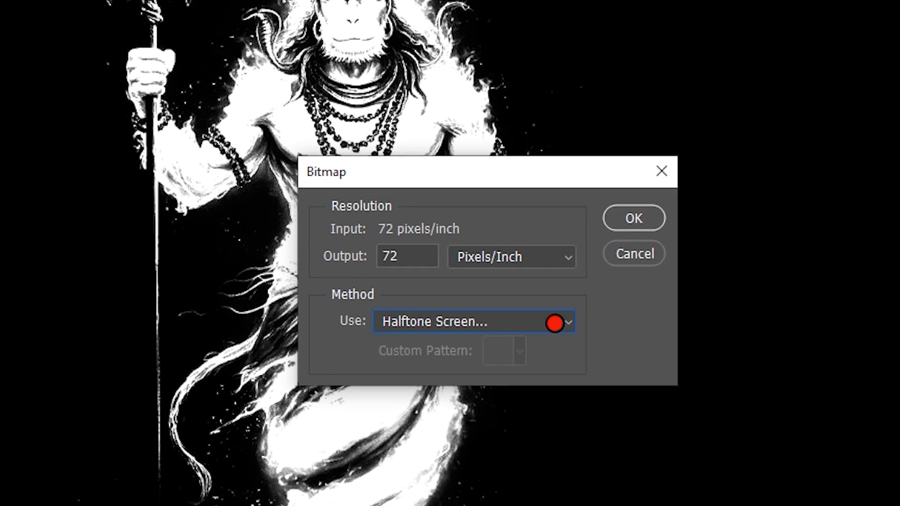
left_click(654, 208)
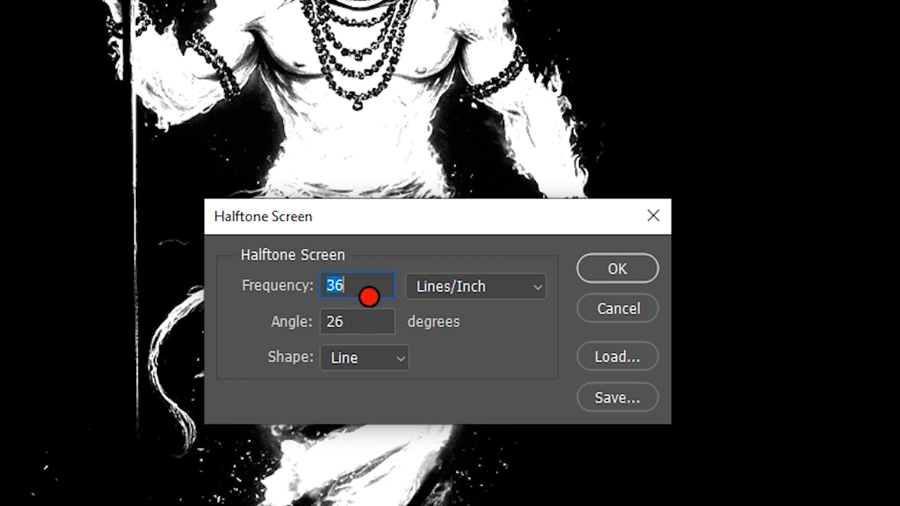
Apply the halftone screen with a frequency of 36 lines/inch, an angle of 26 degrees and the Line shape
left_click(377, 283)
left_click_drag(377, 283, 301, 291)
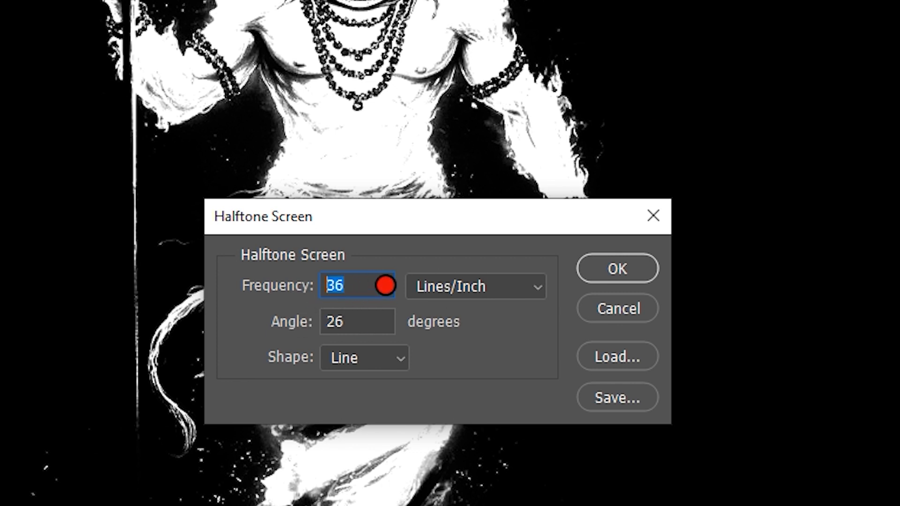
left_click(368, 322)
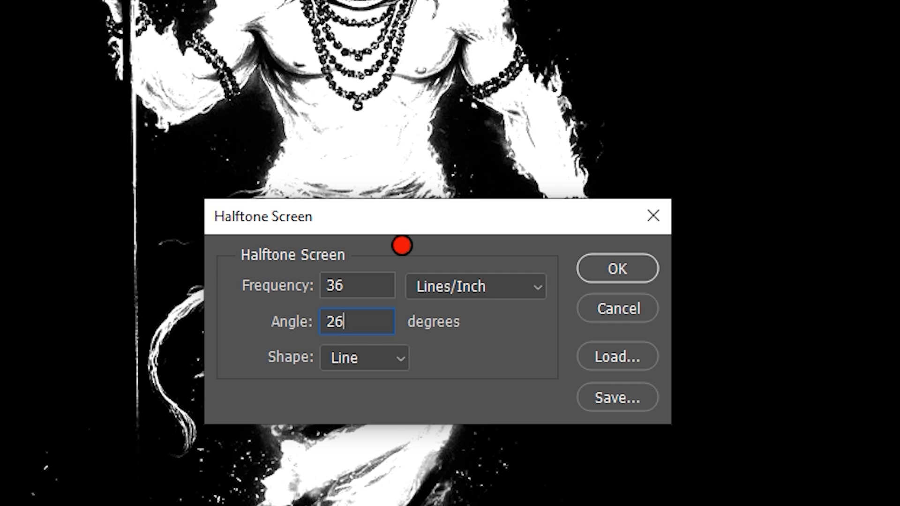
left_click(510, 283)
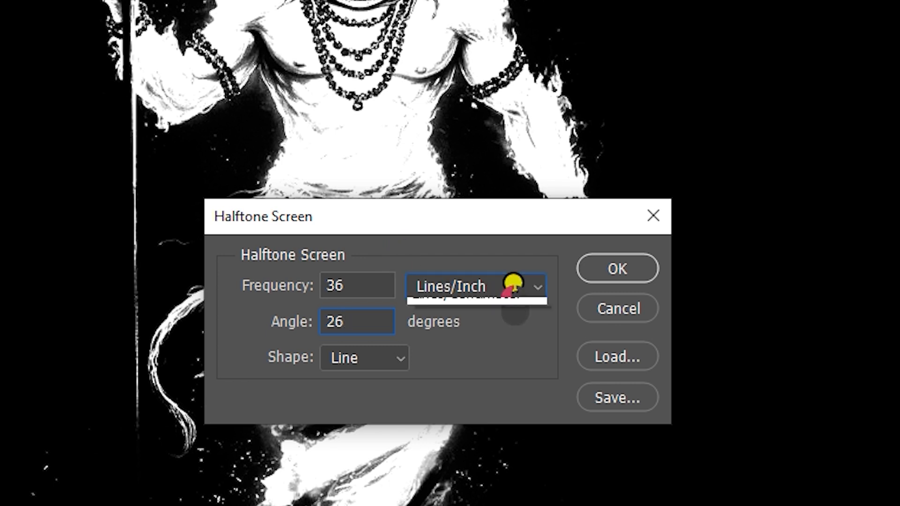
left_click(478, 309)
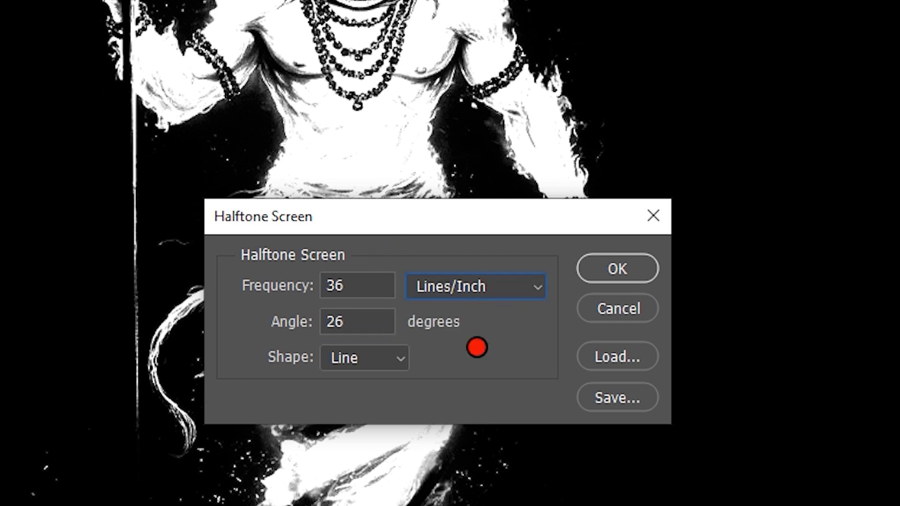
left_click(402, 358)
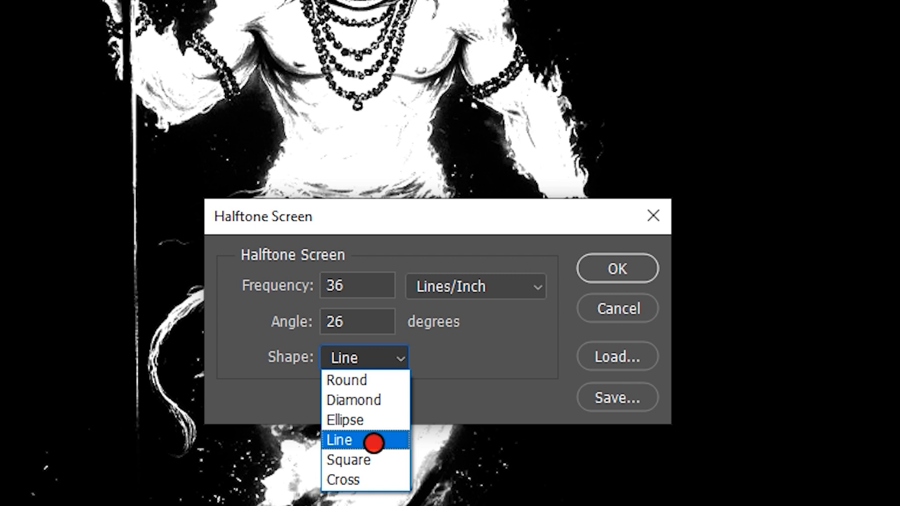
left_click(381, 439)
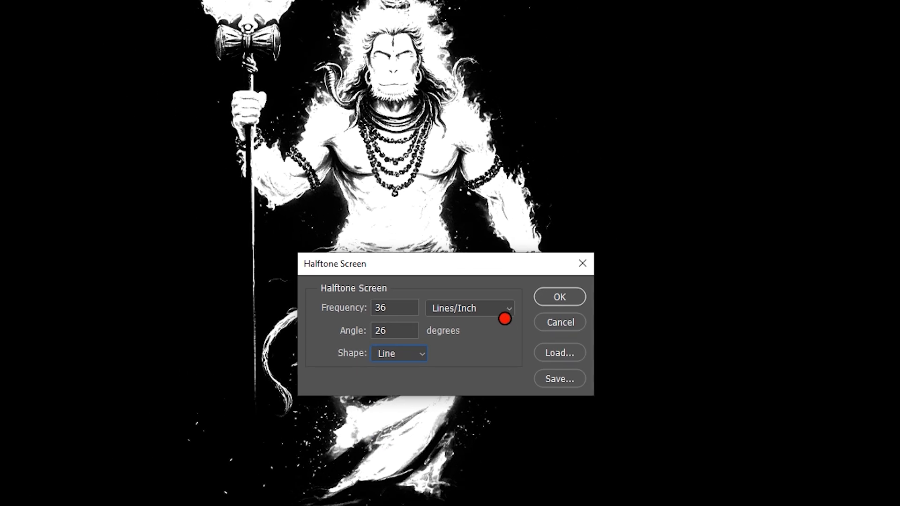
left_click(528, 309)
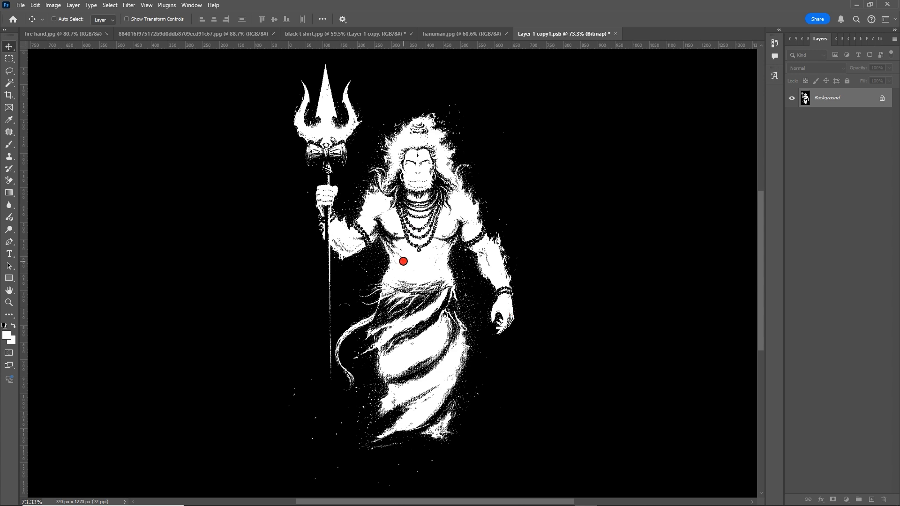
Close the Smart Object's bitmap document and save its changes back to the T-shirt document
scroll(403, 261, "up", 10)
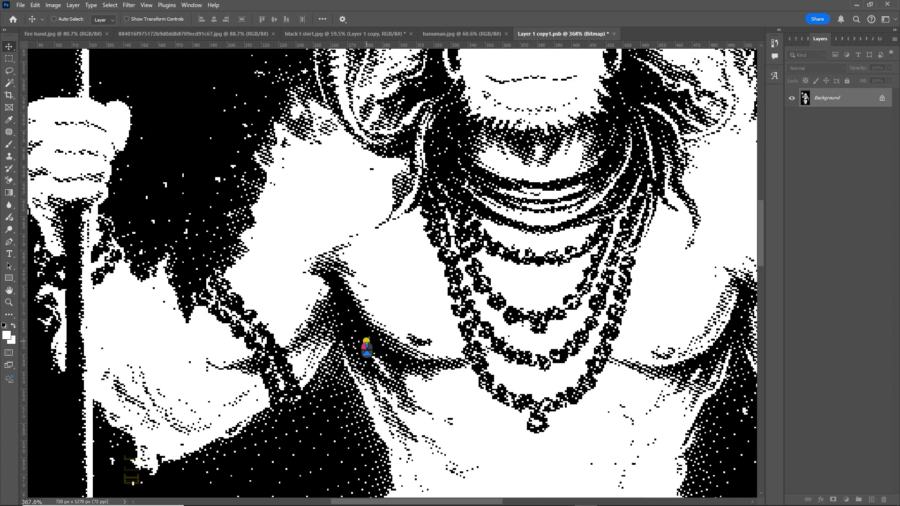
scroll(366, 347, "up", 10)
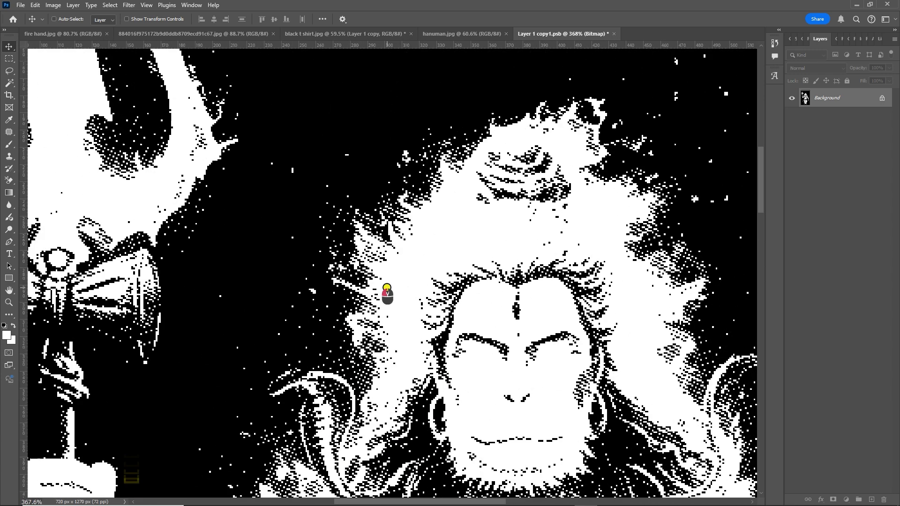
scroll(387, 293, "up", 3)
scroll(356, 267, "left", 2)
left_click_drag(549, 274, 450, 250)
left_click_drag(399, 238, 401, 240)
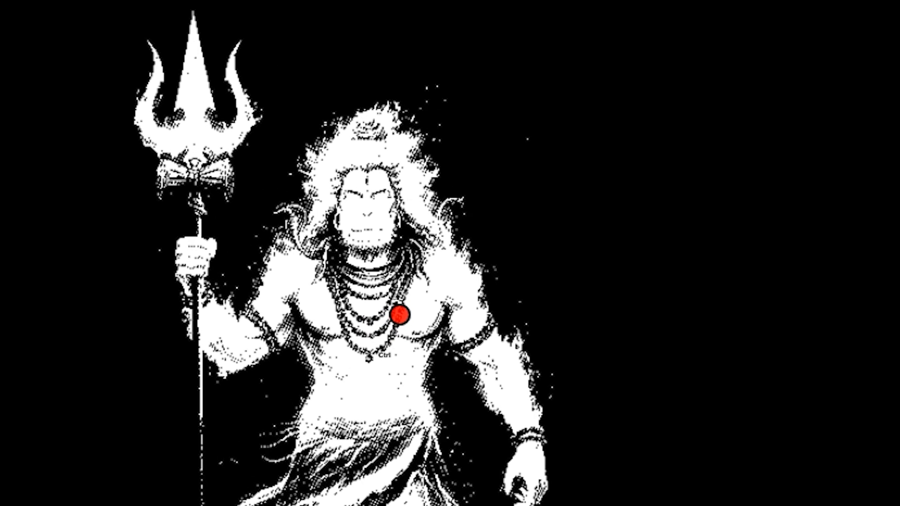
key("ctrl+w")
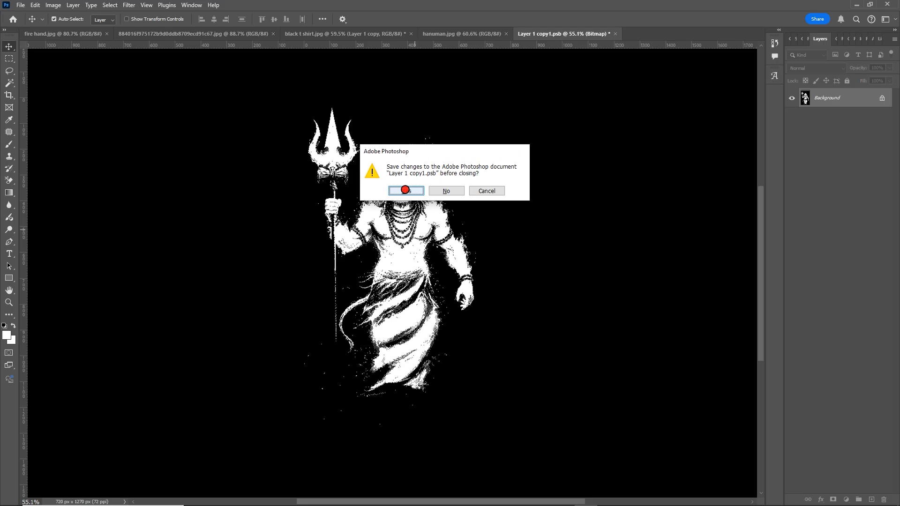
left_click(405, 189)
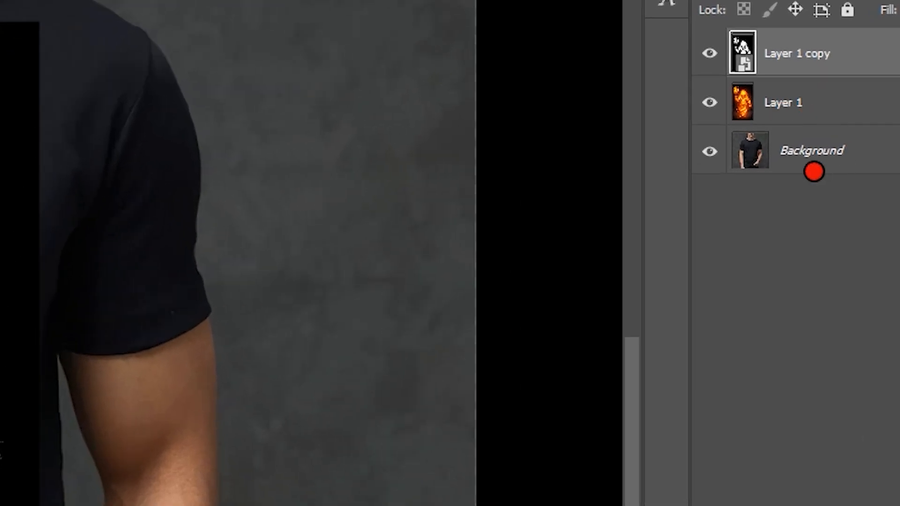
Hide the Background layer and load the Blue channel of Layer 1 copy as a selection
left_click(709, 152)
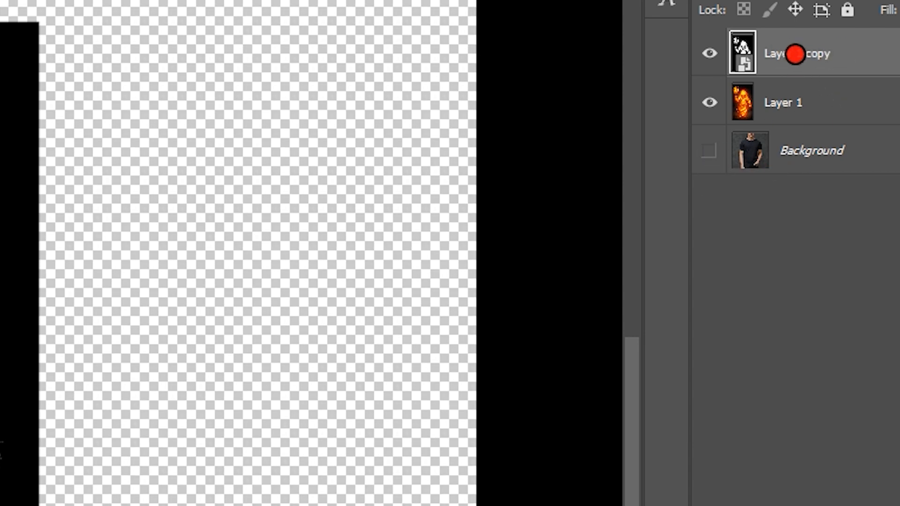
left_click(833, 54)
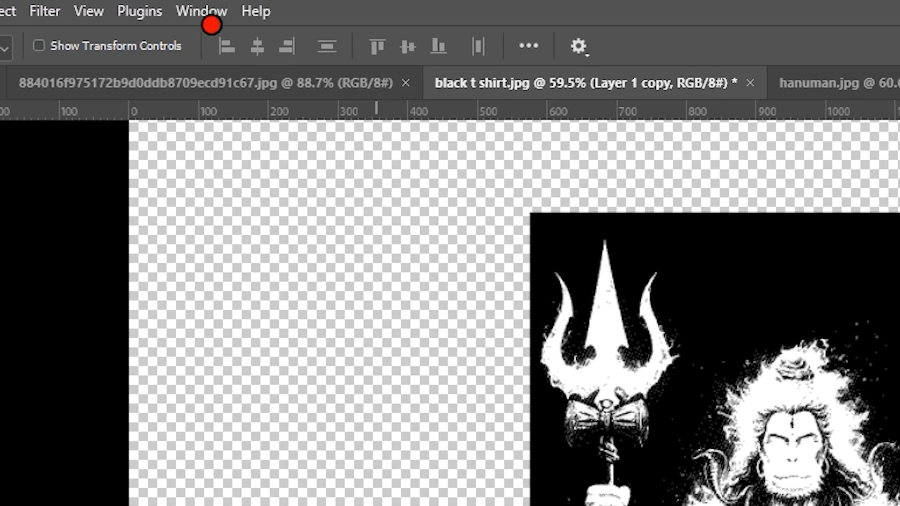
left_click(205, 9)
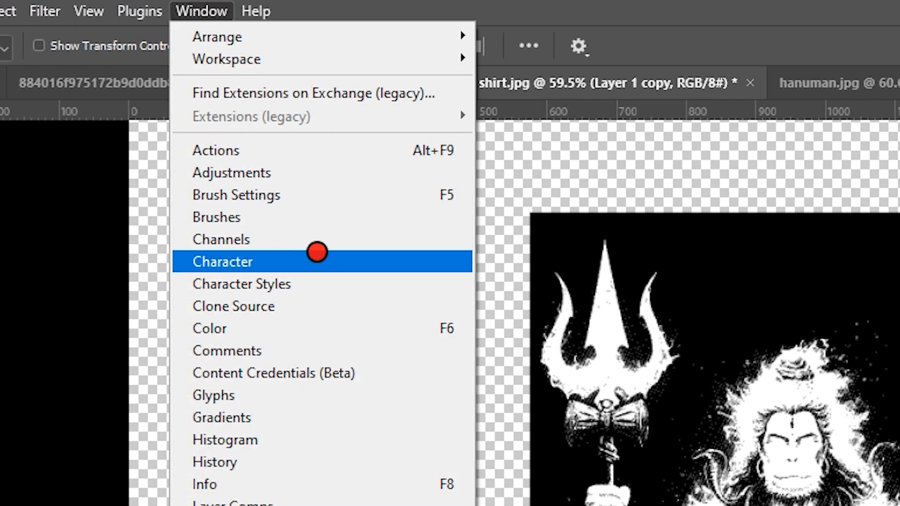
left_click(357, 242)
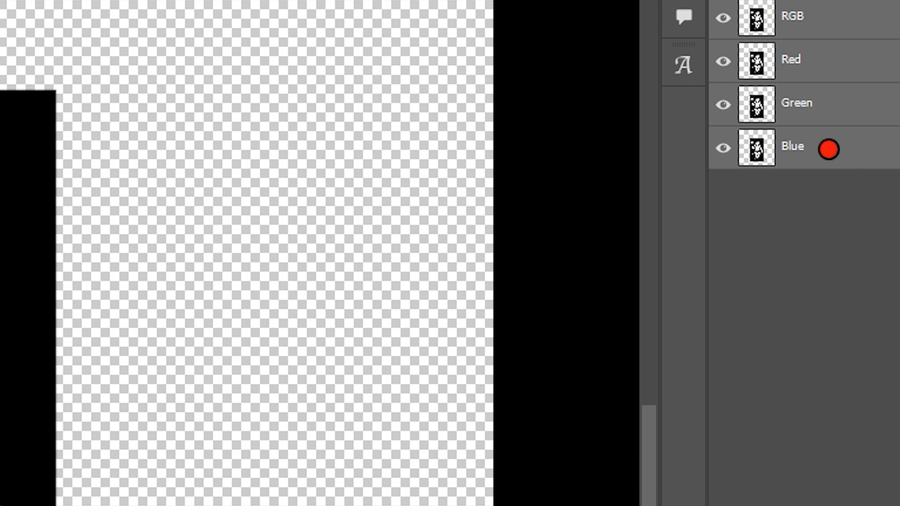
left_click(816, 151)
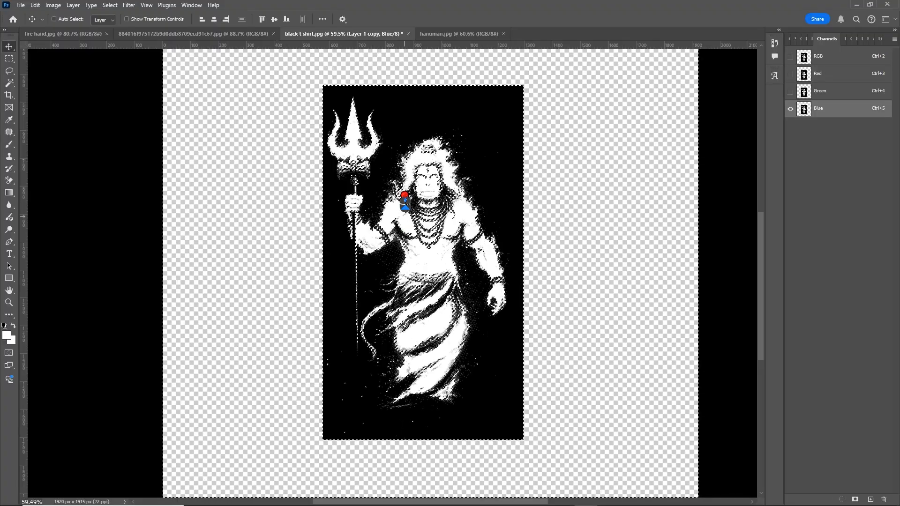
scroll(407, 200, "up", 5)
scroll(407, 199, "down", 3)
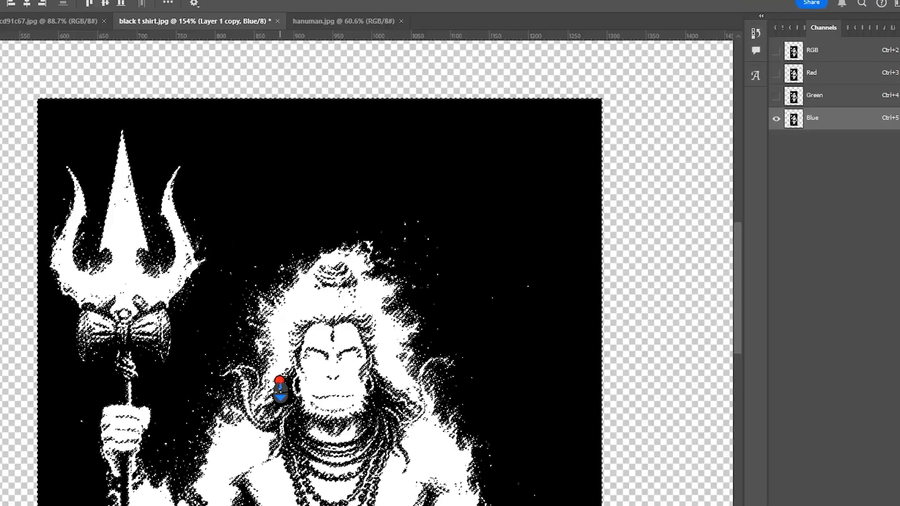
scroll(280, 389, "down", 4)
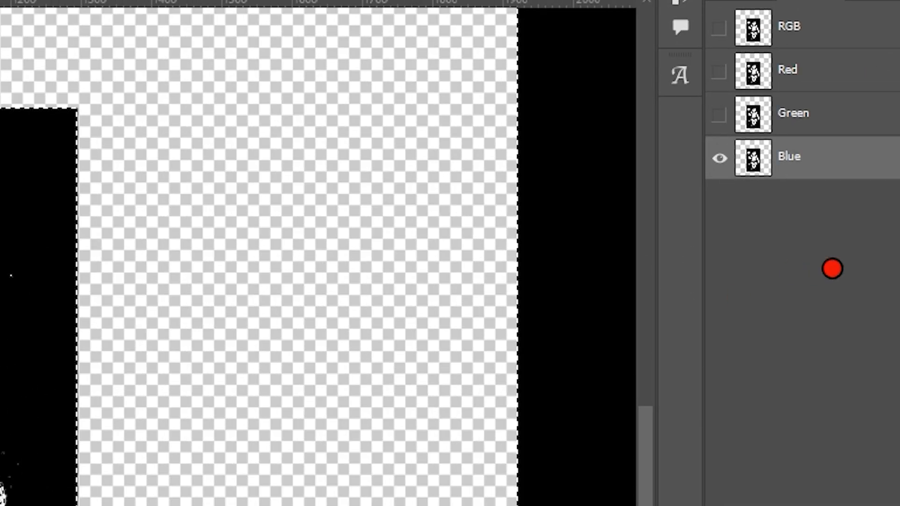
Return to the RGB composite channel, and with Layer 1 copy hidden, mask Layer 1 using the active selection
left_click(816, 32)
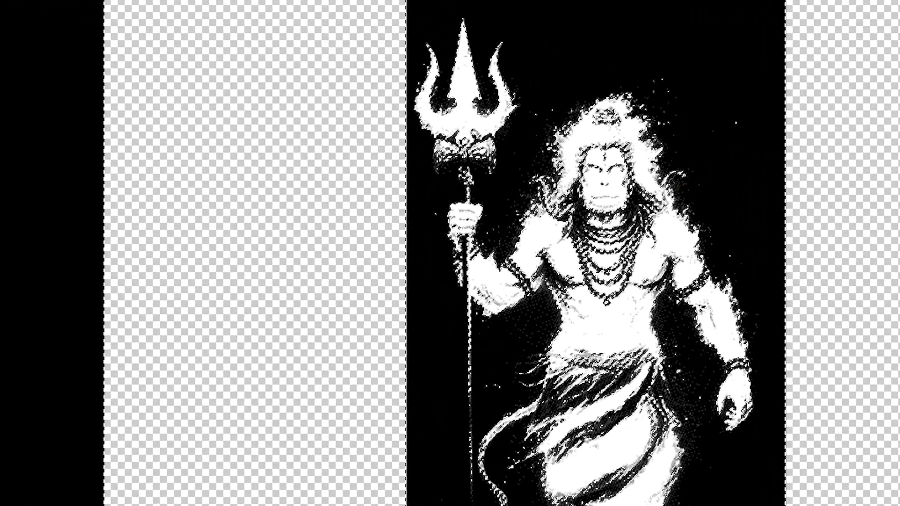
left_click(19, 0)
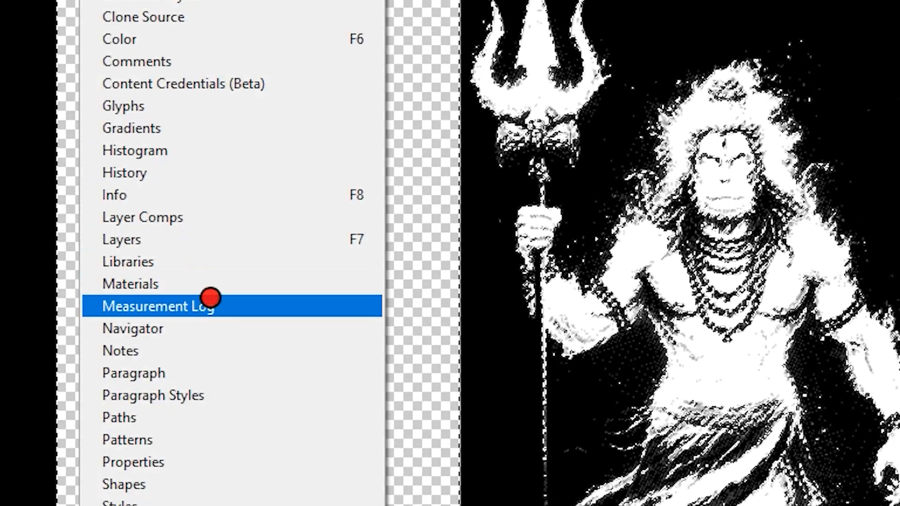
left_click(303, 245)
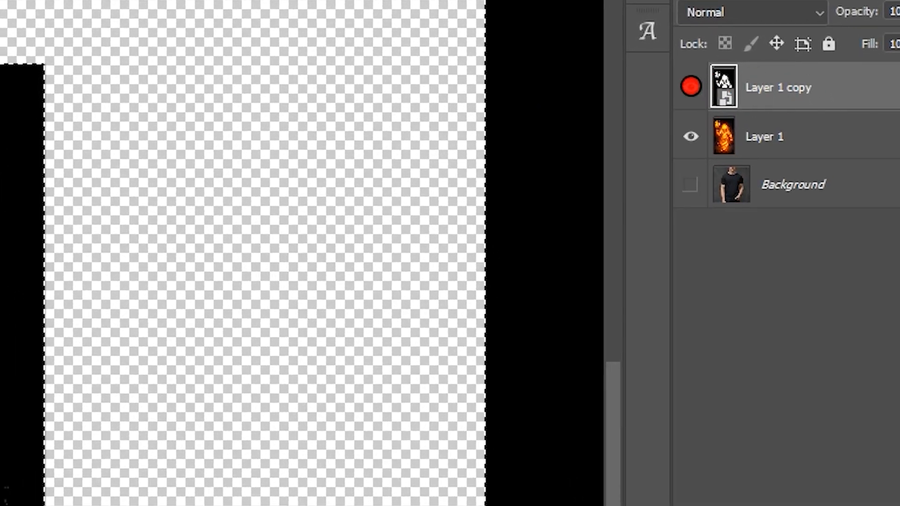
left_click(691, 86)
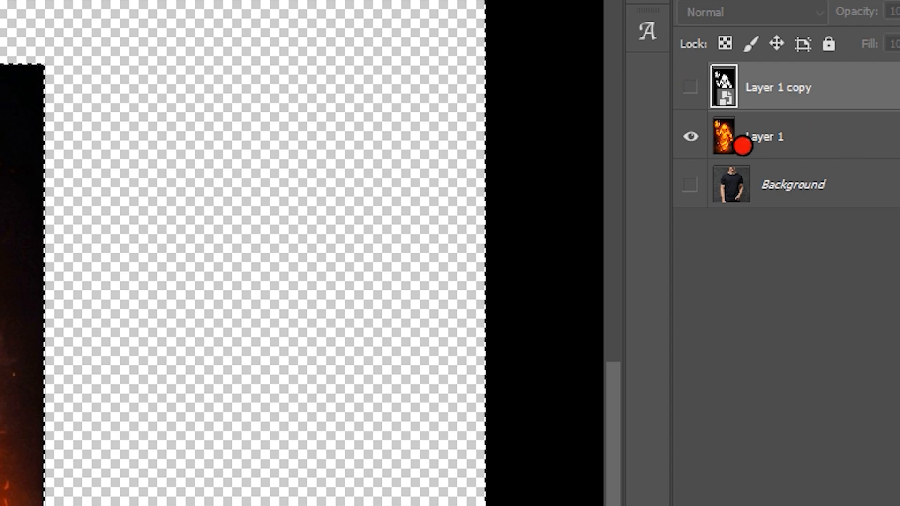
left_click(797, 135)
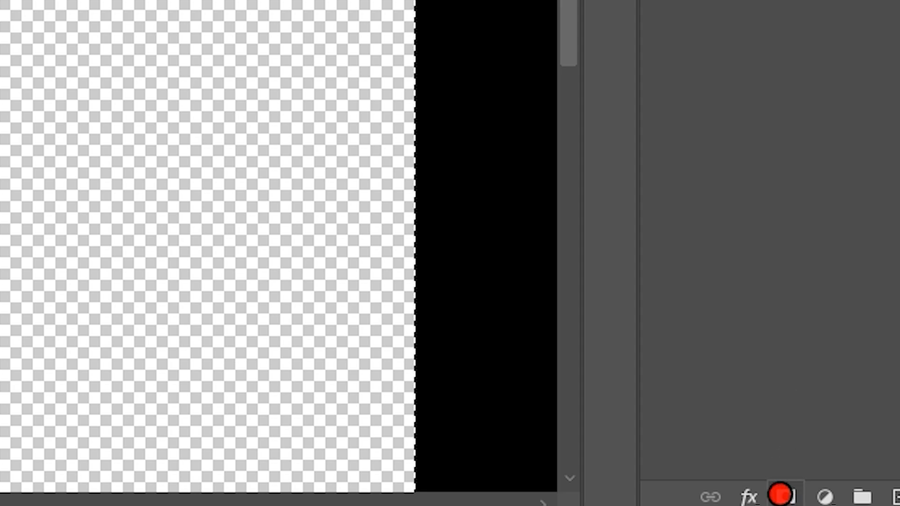
left_click(783, 494)
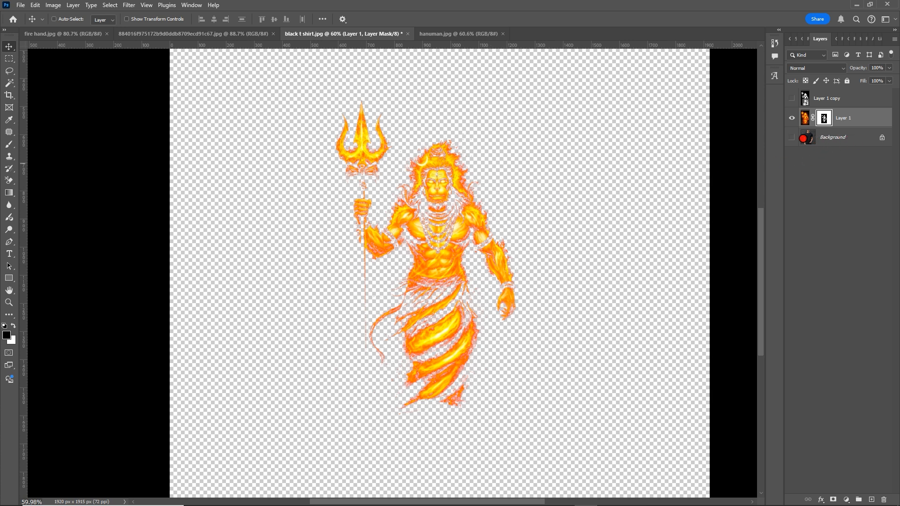
Show the Background layer, then enlarge the masked figure to about 116% and position it on the T-shirt's chest
left_click(791, 138)
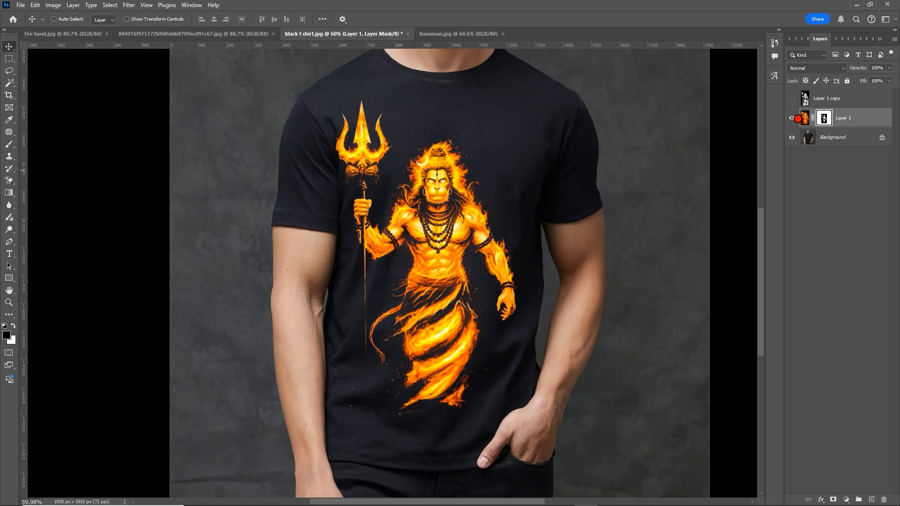
left_click_drag(445, 257, 411, 277)
scroll(321, 293, "down", 3)
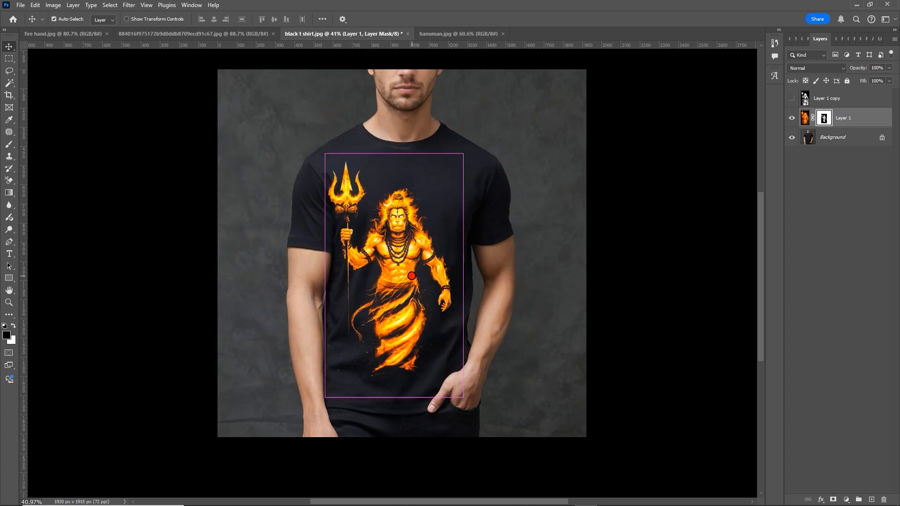
key("ctrl+t")
left_click_drag(463, 156, 476, 142)
left_click_drag(397, 252, 396, 260)
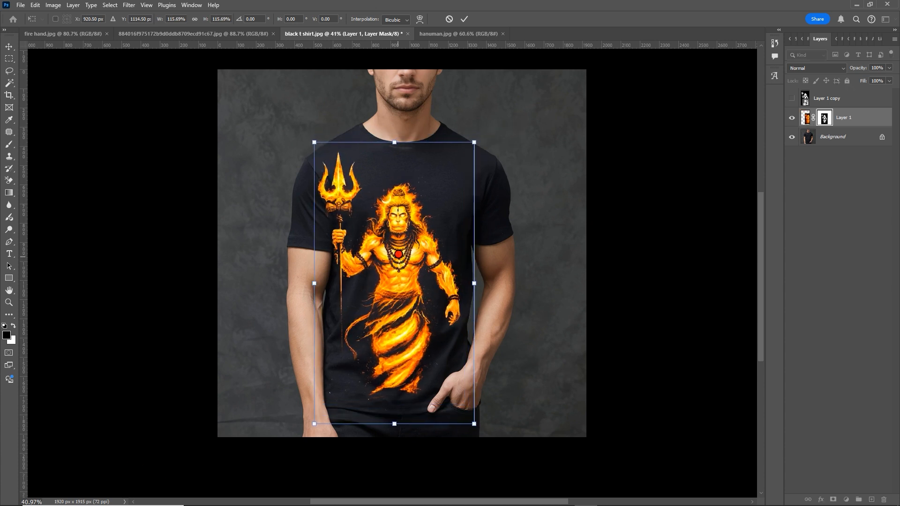
key("Return")
scroll(342, 146, "up", 6)
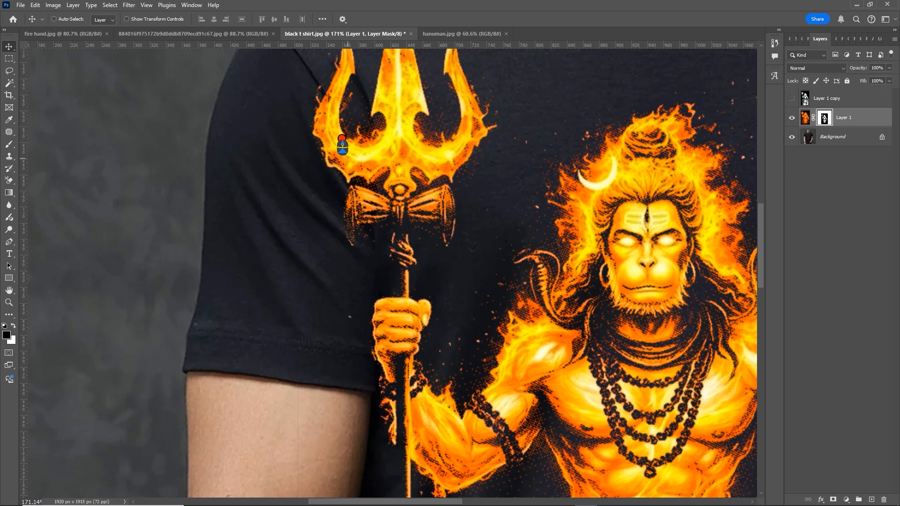
In Layer 1's blending options, split the black Blend If slider of the underlying layer to 0 / 31 and apply it
scroll(398, 224, "down", 3)
scroll(409, 336, "down", 10)
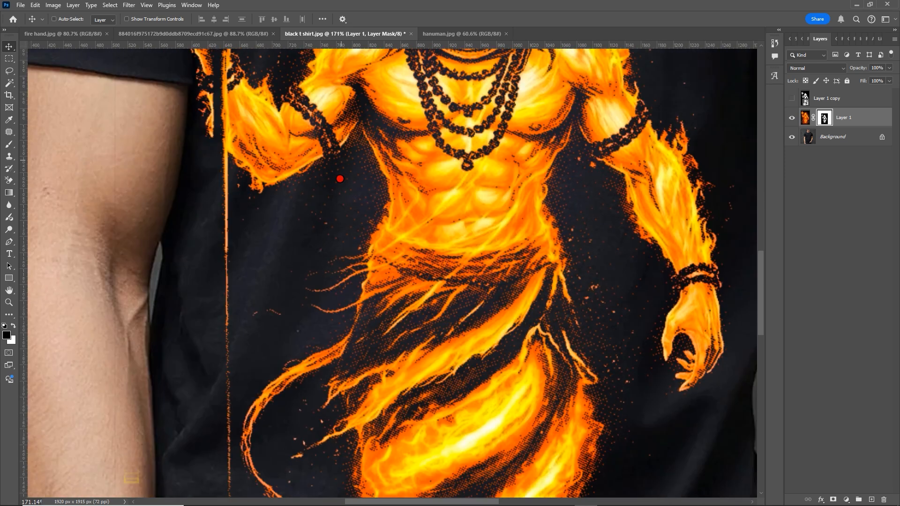
scroll(409, 336, "down", 5)
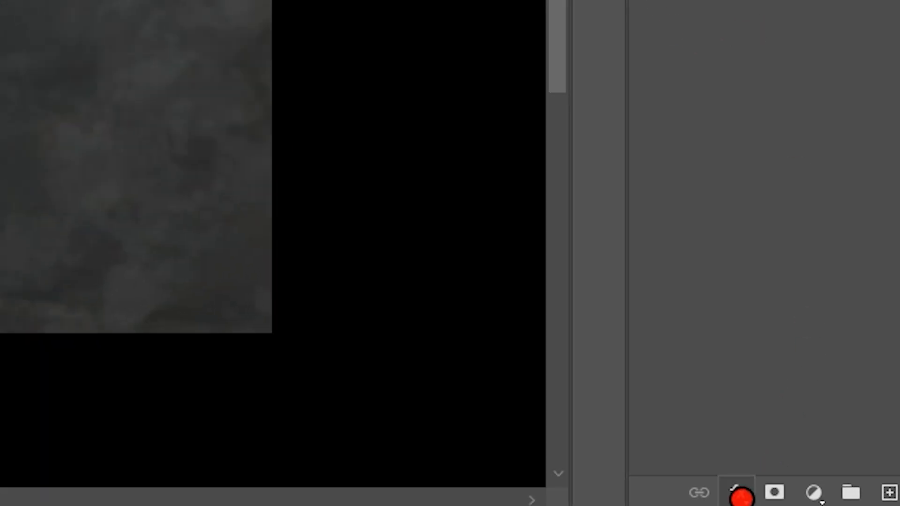
left_click(738, 496)
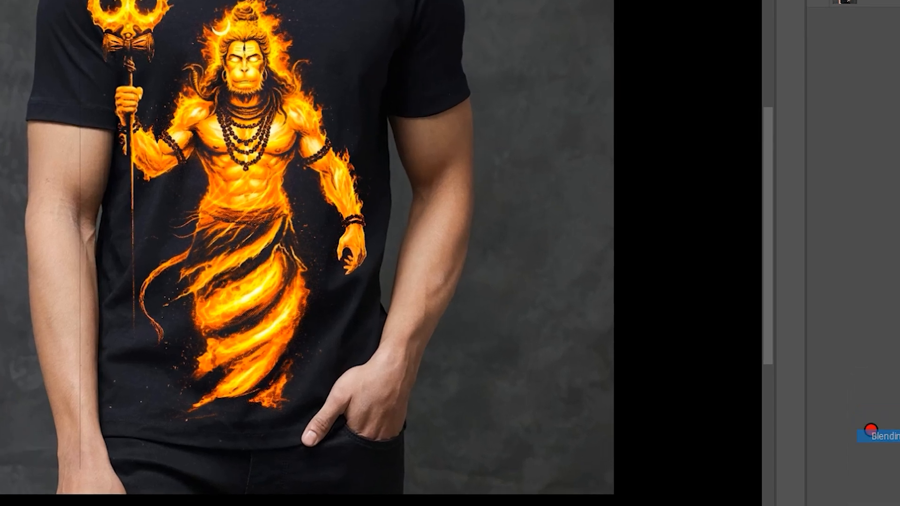
left_click(870, 430)
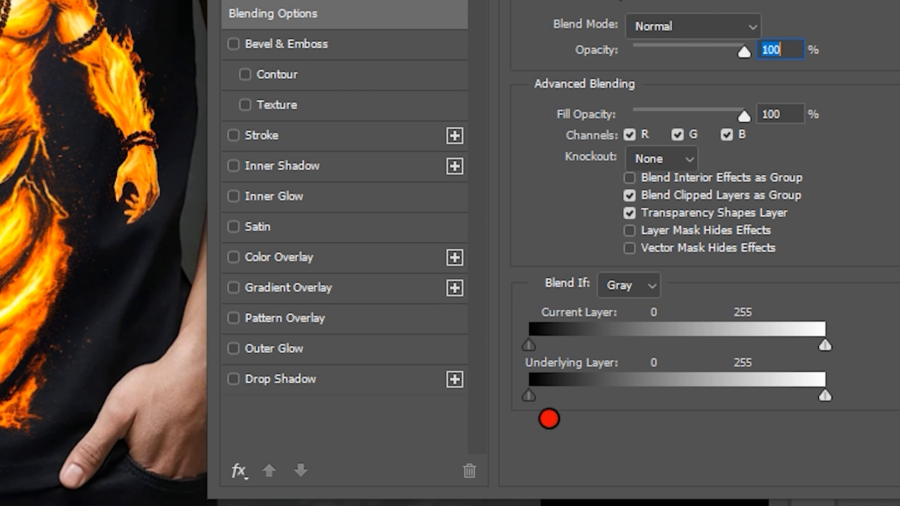
key("alt")
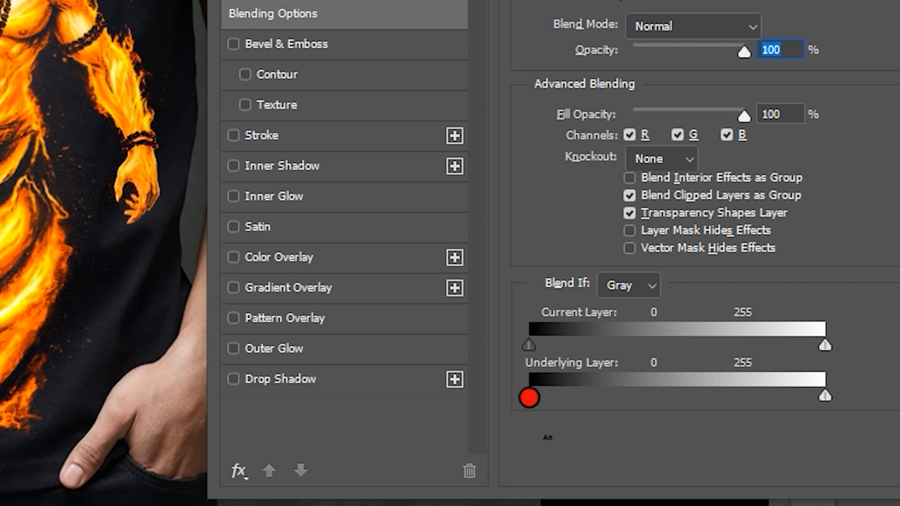
left_click_drag(529, 397, 530, 398)
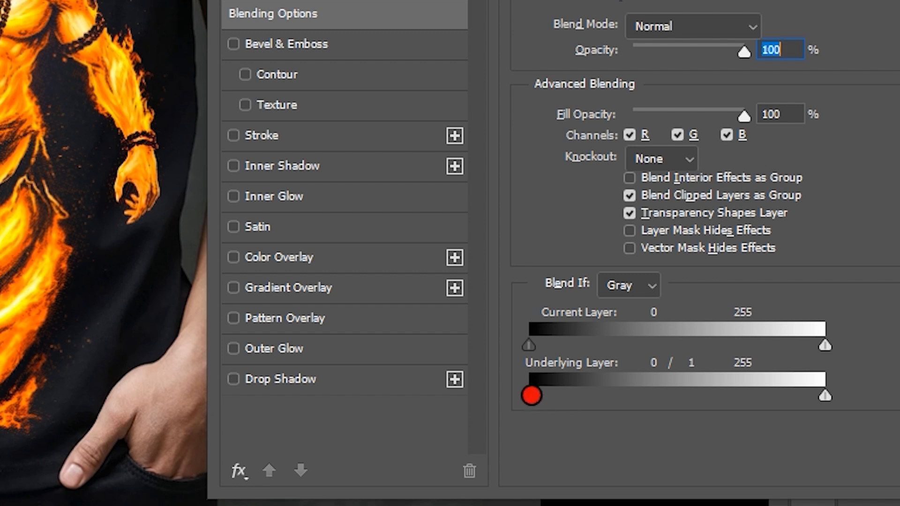
left_click_drag(540, 395, 562, 395)
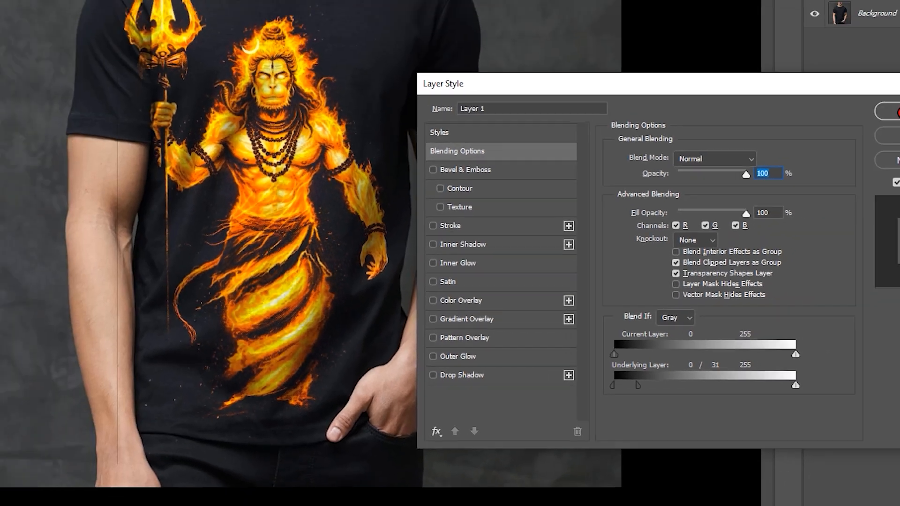
left_click(898, 4)
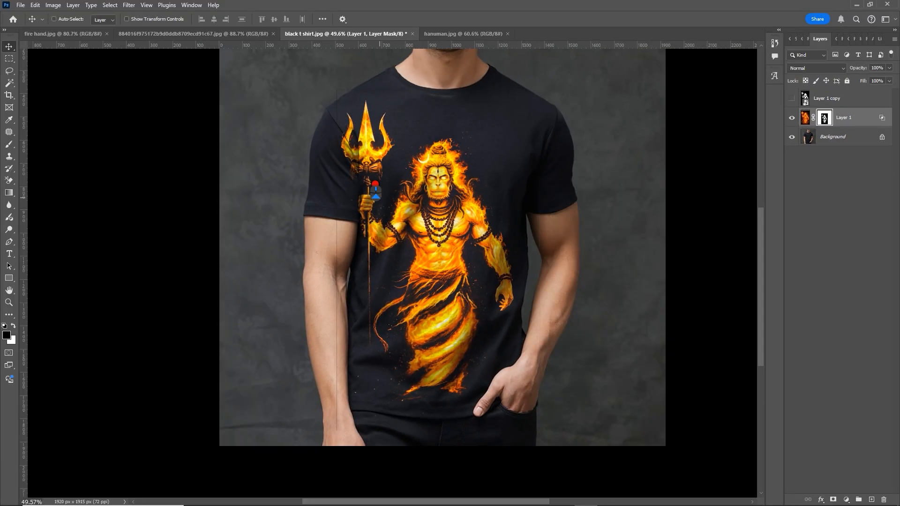
Inspect the blended halftone print up close across the T-shirt, and check the figure alone by briefly hiding the Background layer
scroll(375, 190, "up", 6)
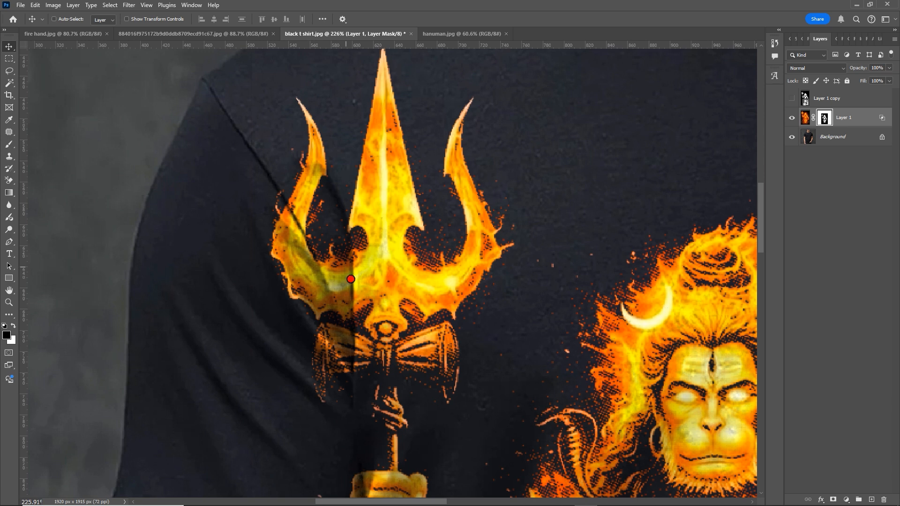
scroll(348, 311, "down", 10)
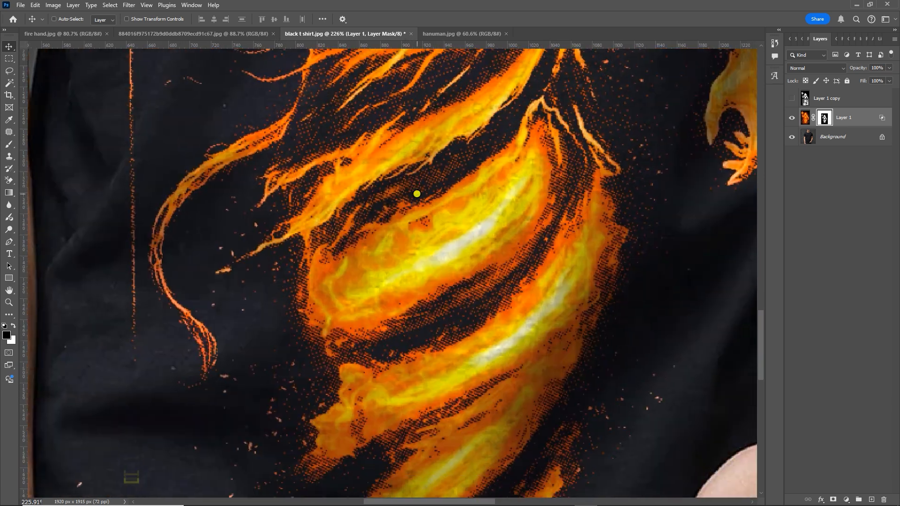
scroll(443, 277, "down", 1)
scroll(372, 180, "down", 10)
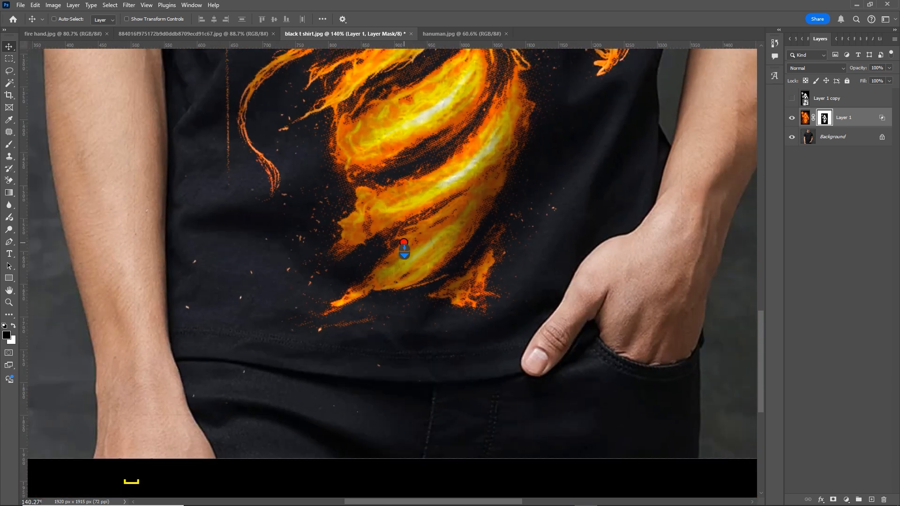
scroll(441, 336, "up", 6)
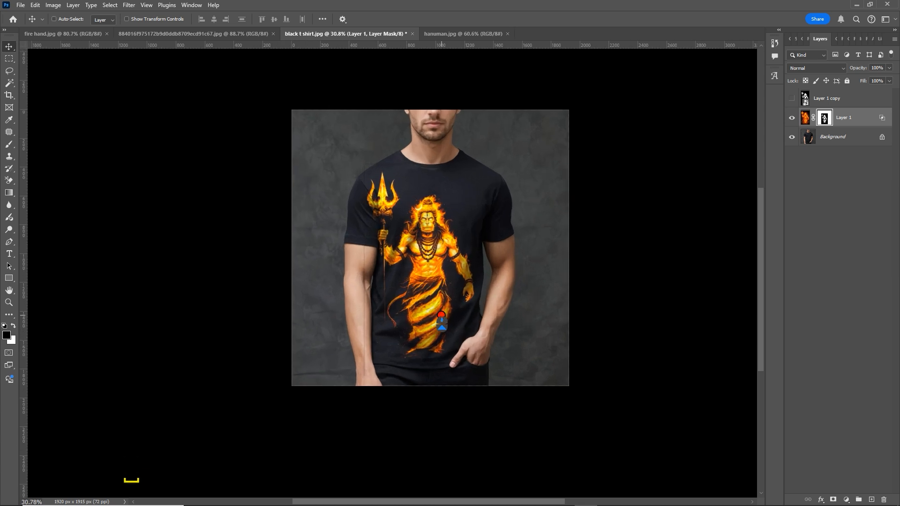
scroll(442, 333, "up", 1)
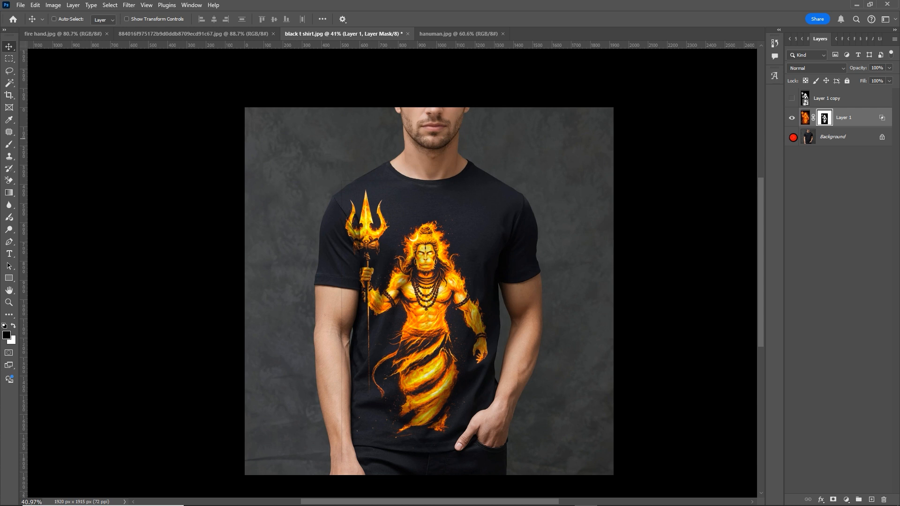
left_click(792, 137)
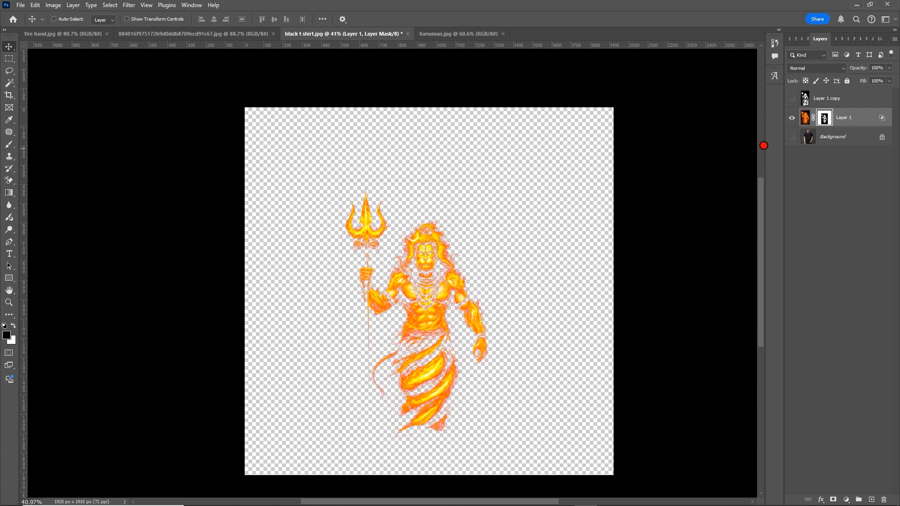
left_click(792, 137)
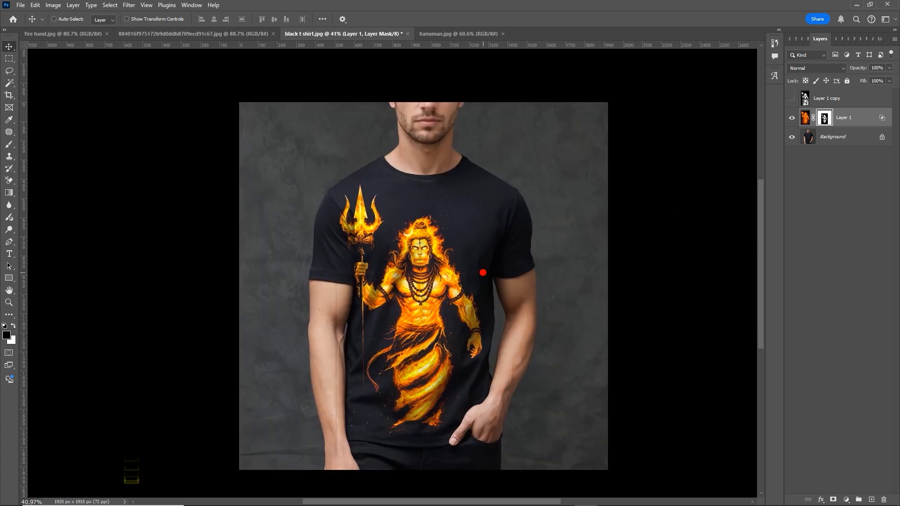
left_click_drag(479, 278, 483, 276)
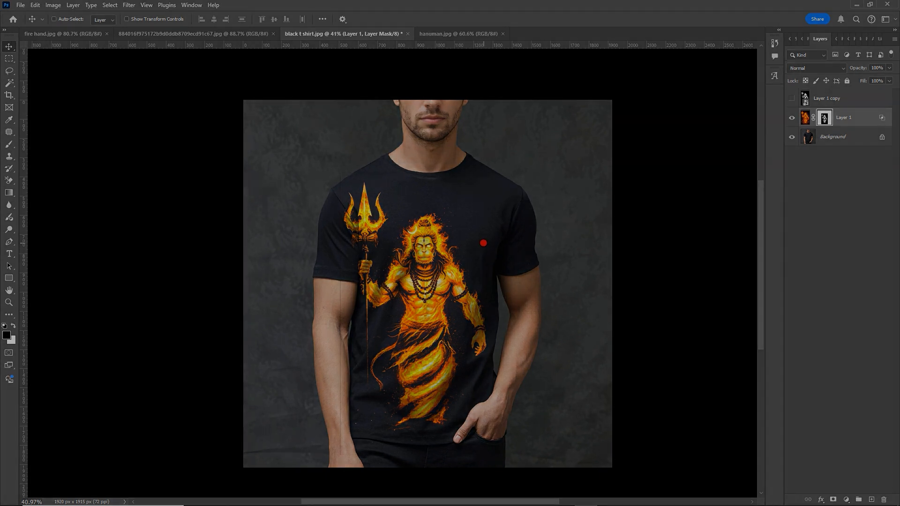
scroll(485, 244, "down", 1)
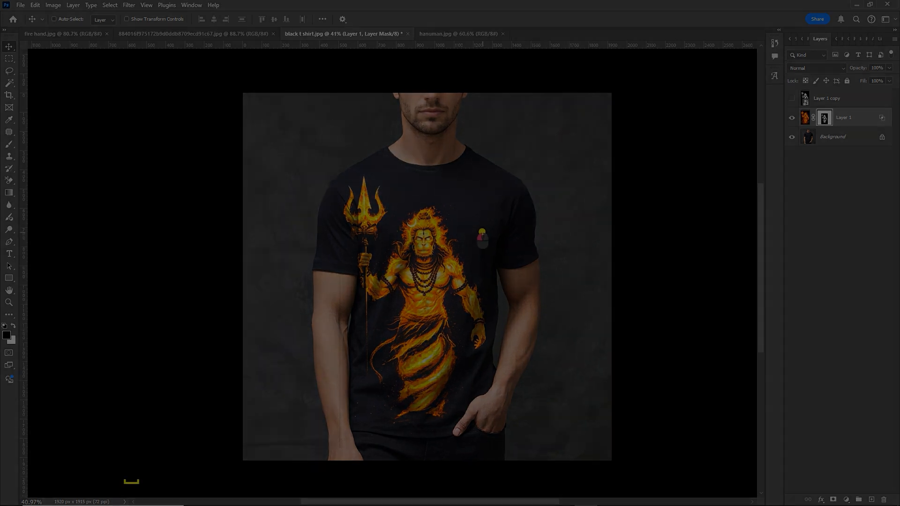